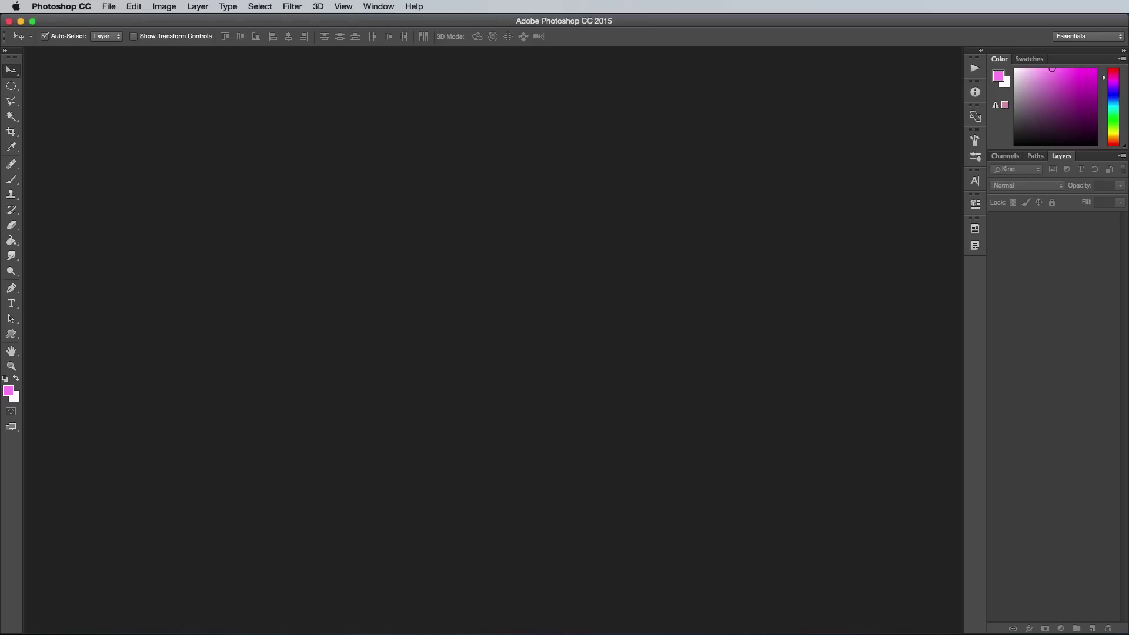
# Step: Create a 3000 × 2000 px document and fill its Background layer with black
pyautogui.press('super+n')
pyautogui.press('Tab')
pyautogui.write('3000')
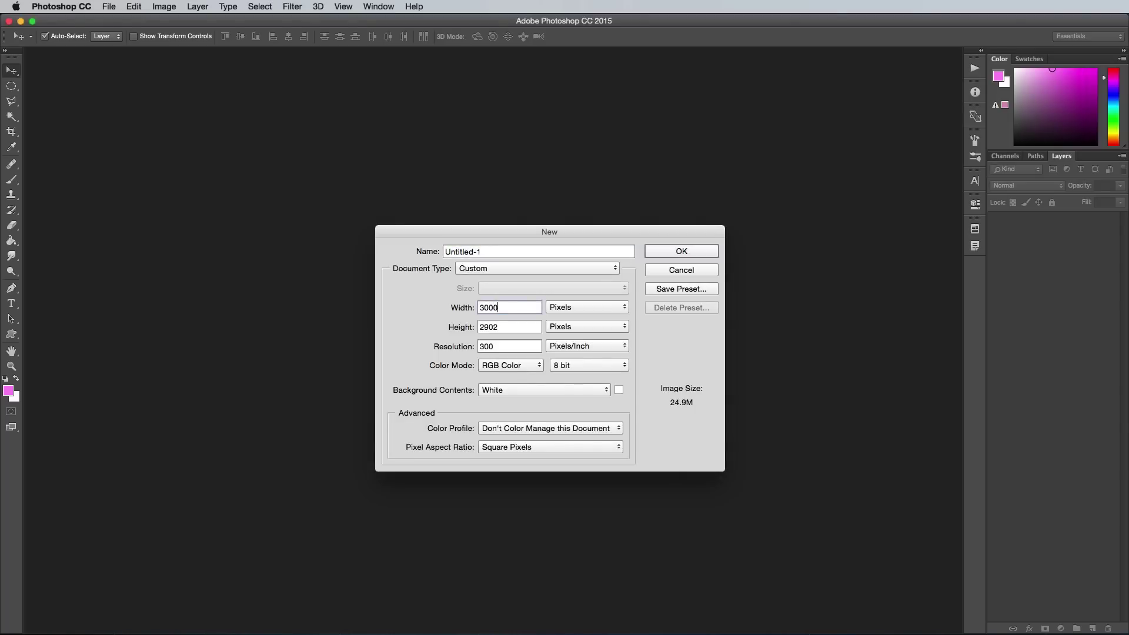
pyautogui.press('Tab')
pyautogui.write('2000')
pyautogui.press('Return')
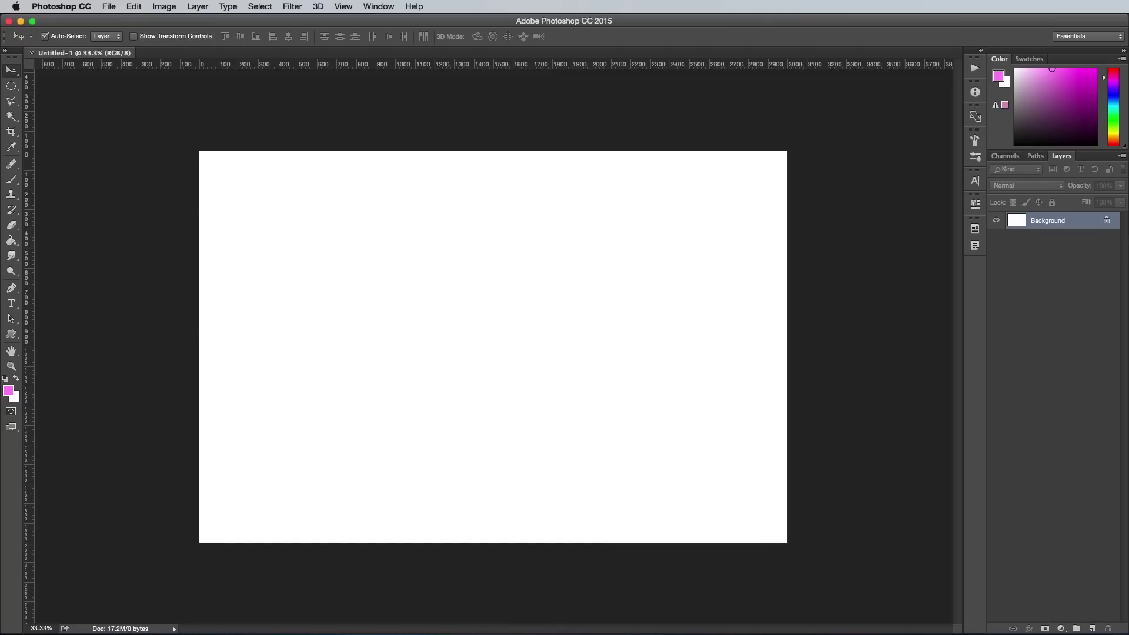
pyautogui.press('d')
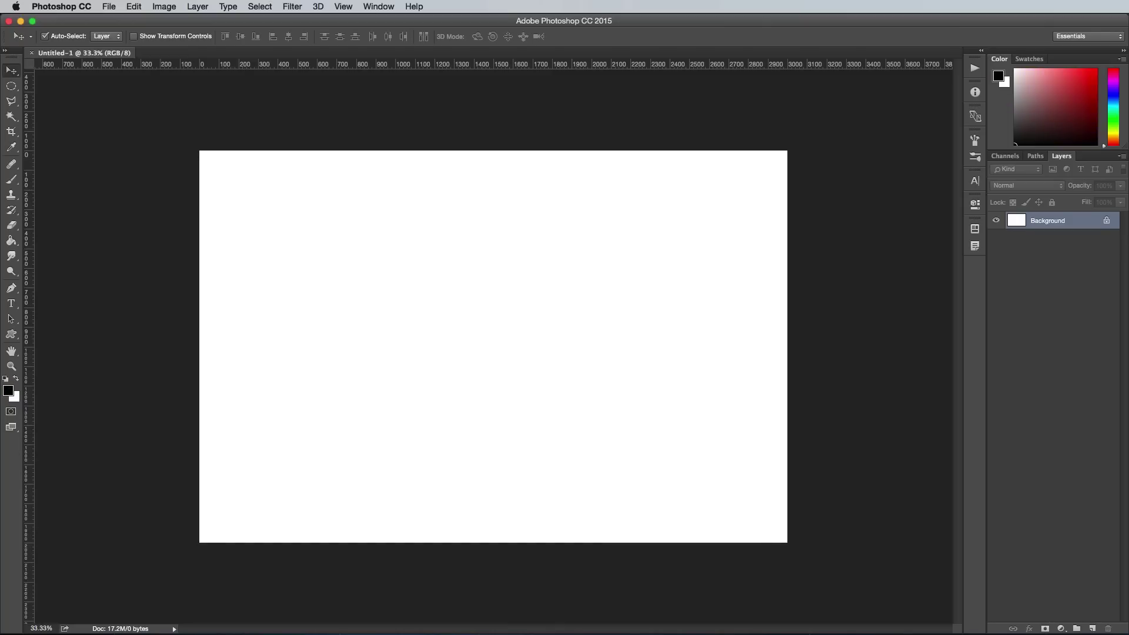
pyautogui.hotkey('alt', 'BackSpace')
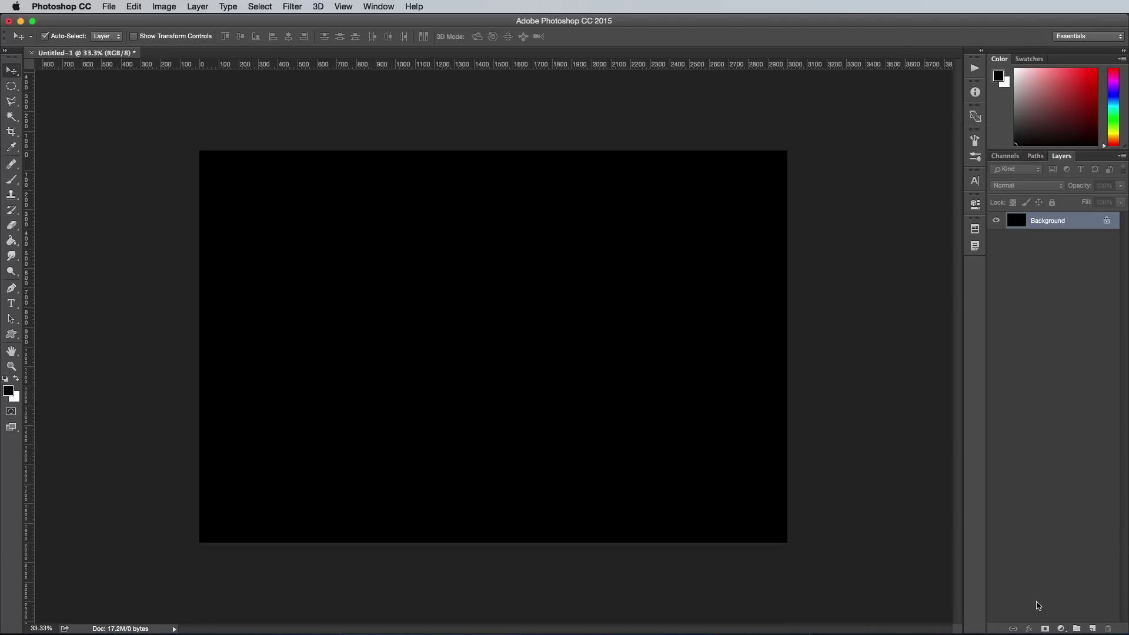
# Step: Add a new Layer 1 and apply 400% Add Noise to it
pyautogui.click(1091, 629)
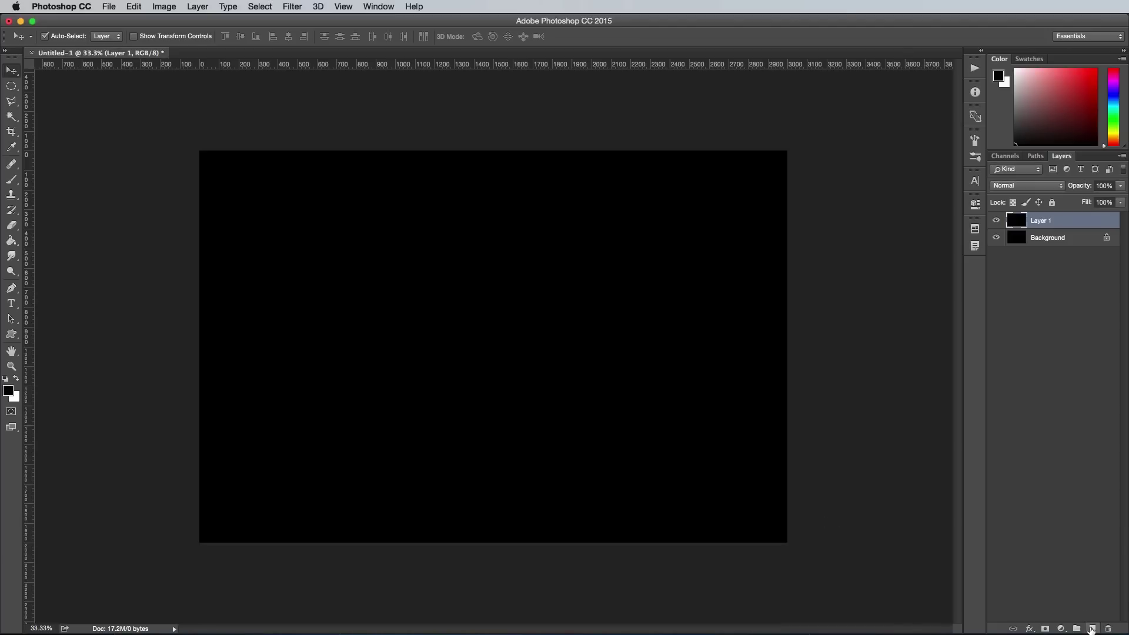
pyautogui.click(292, 7)
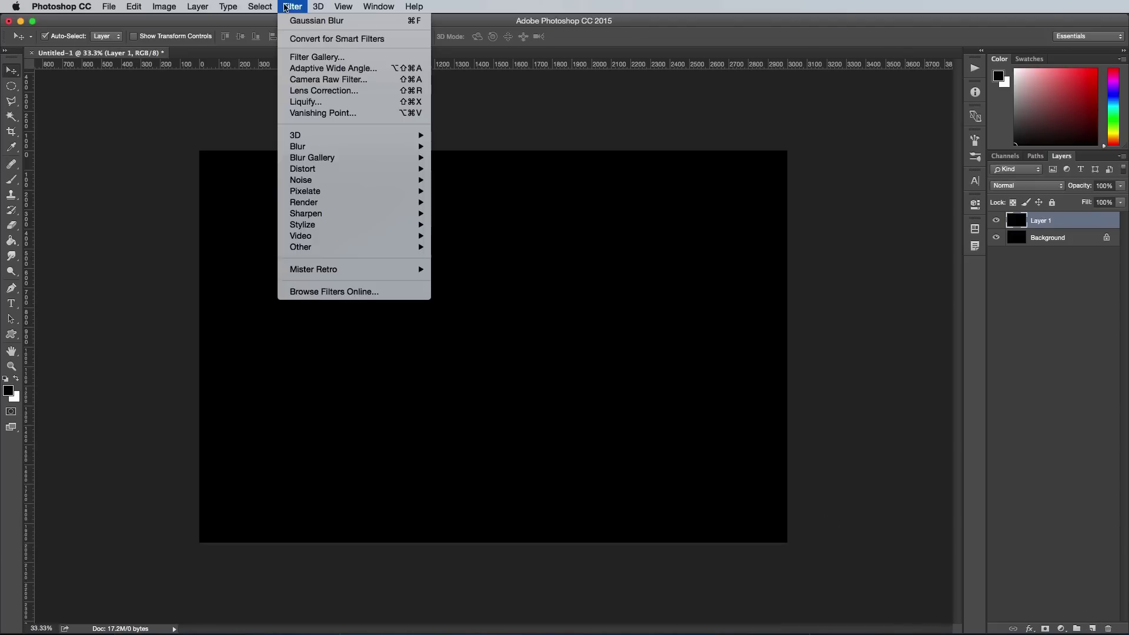
pyautogui.moveTo(300, 180)
pyautogui.click(477, 178)
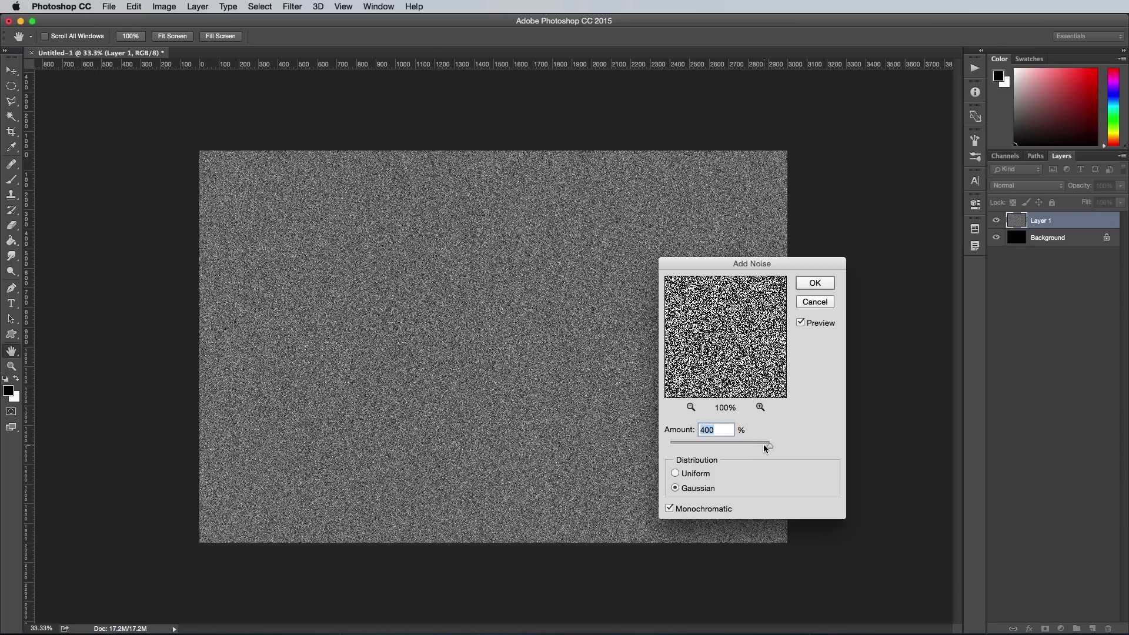
pyautogui.click(804, 287)
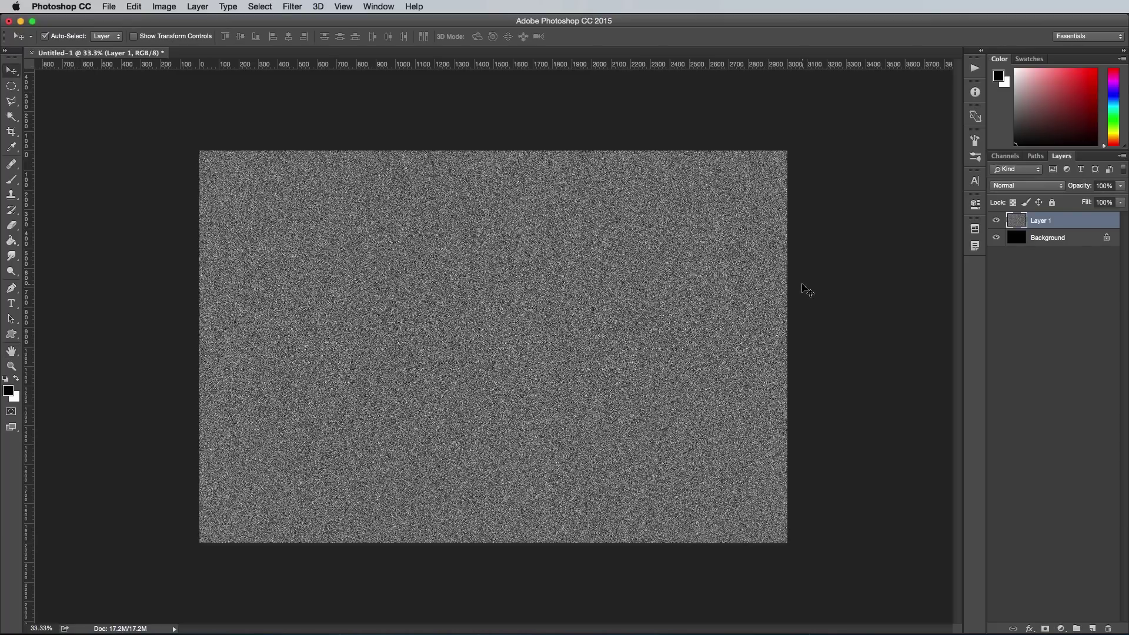
# Step: Soften the noise with a radius 1 Gaussian Blur and darken it with Levels (black input 170)
pyautogui.click(292, 7)
pyautogui.moveTo(298, 147)
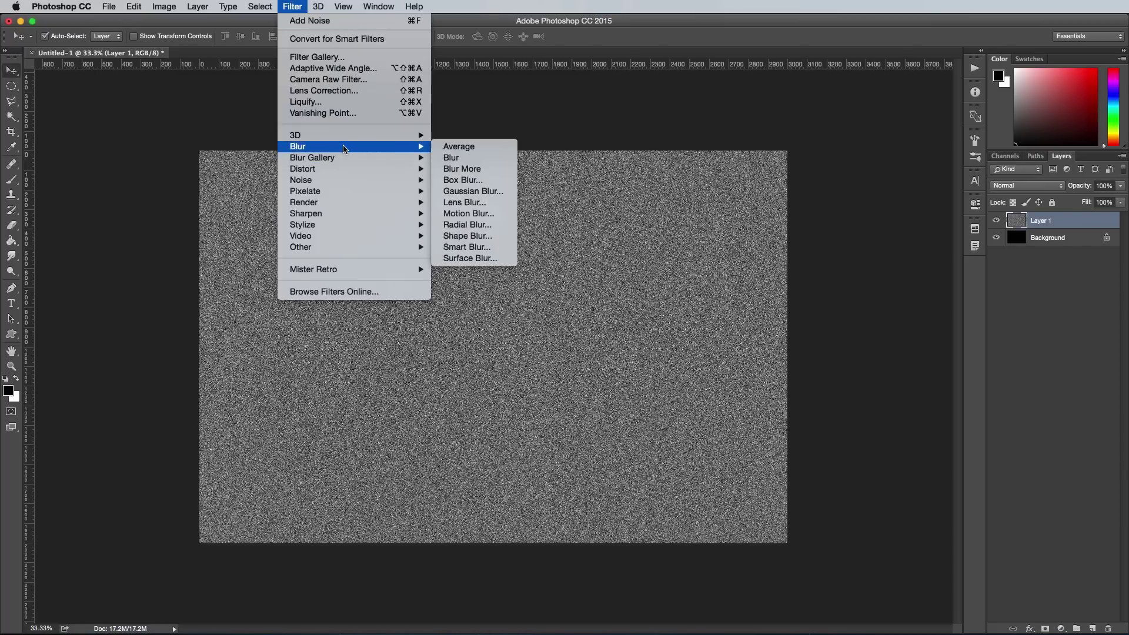
pyautogui.click(450, 190)
pyautogui.write('1')
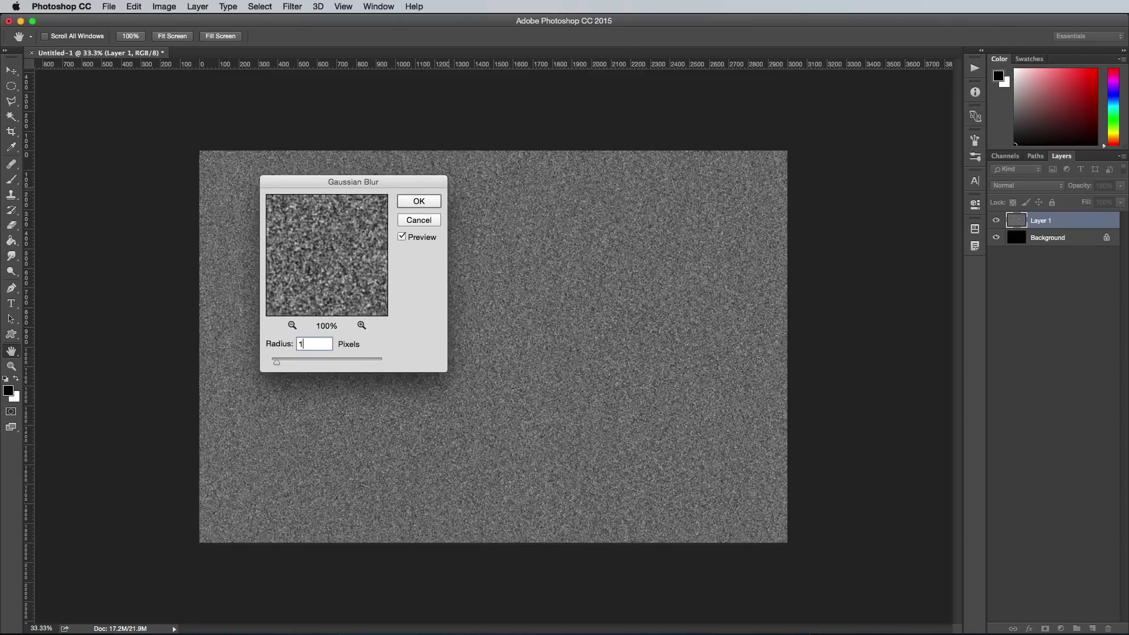
pyautogui.press('Return')
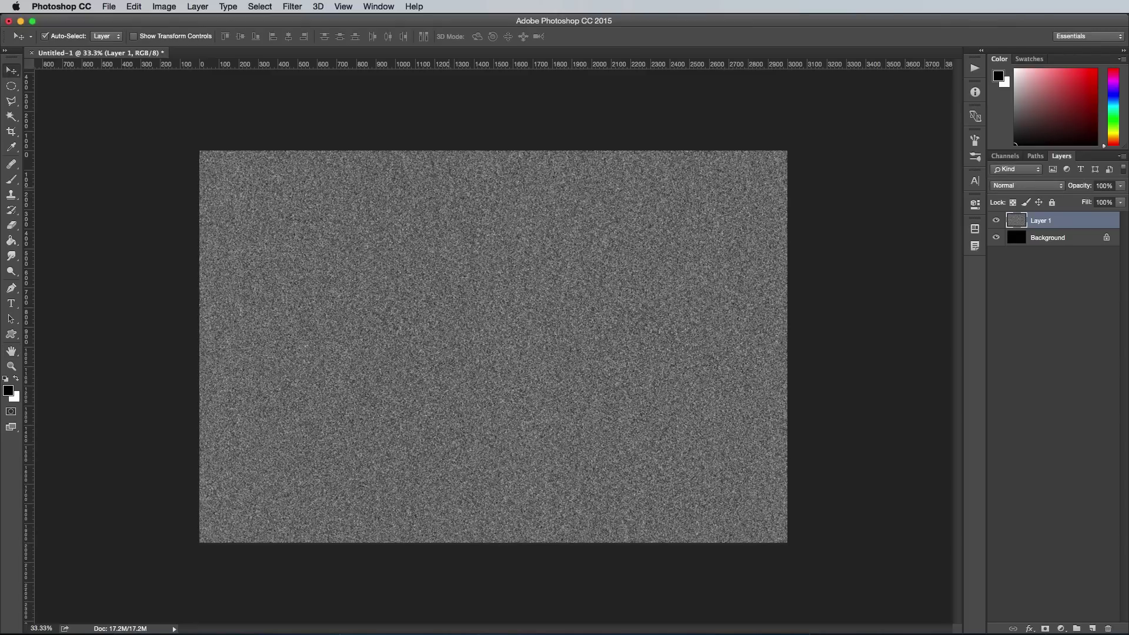
pyautogui.hotkey('ctrl', 'l')
pyautogui.moveTo(880, 306); pyautogui.dragTo(686, 218)
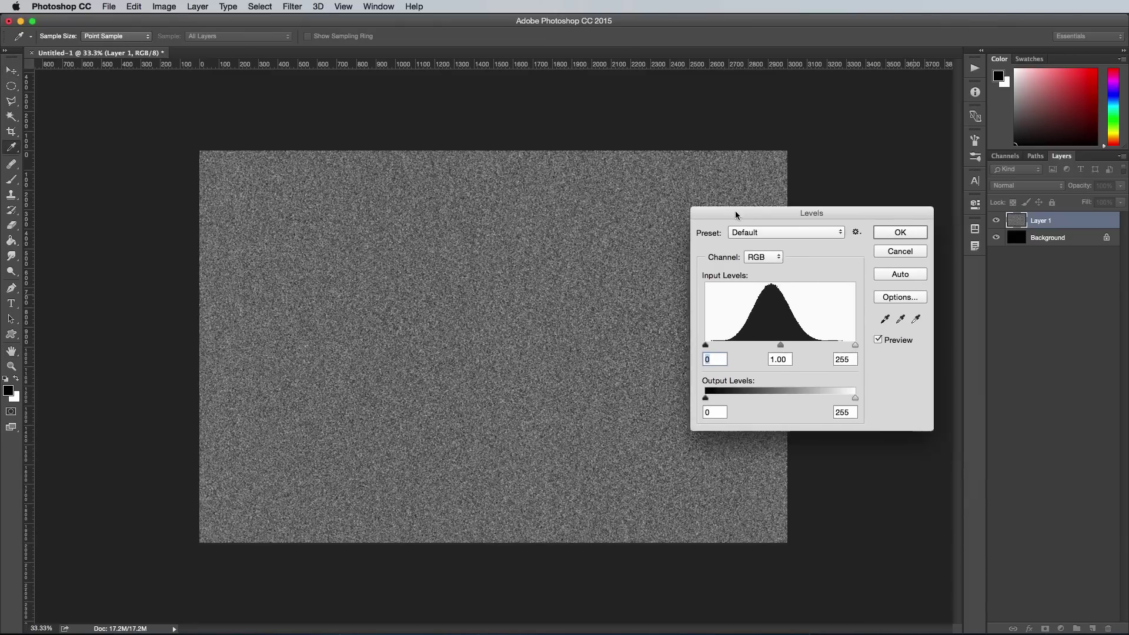
pyautogui.moveTo(688, 340)
pyautogui.mouseDown()
pyautogui.moveTo(799, 344)
pyautogui.moveTo(789, 344)
pyautogui.mouseUp()
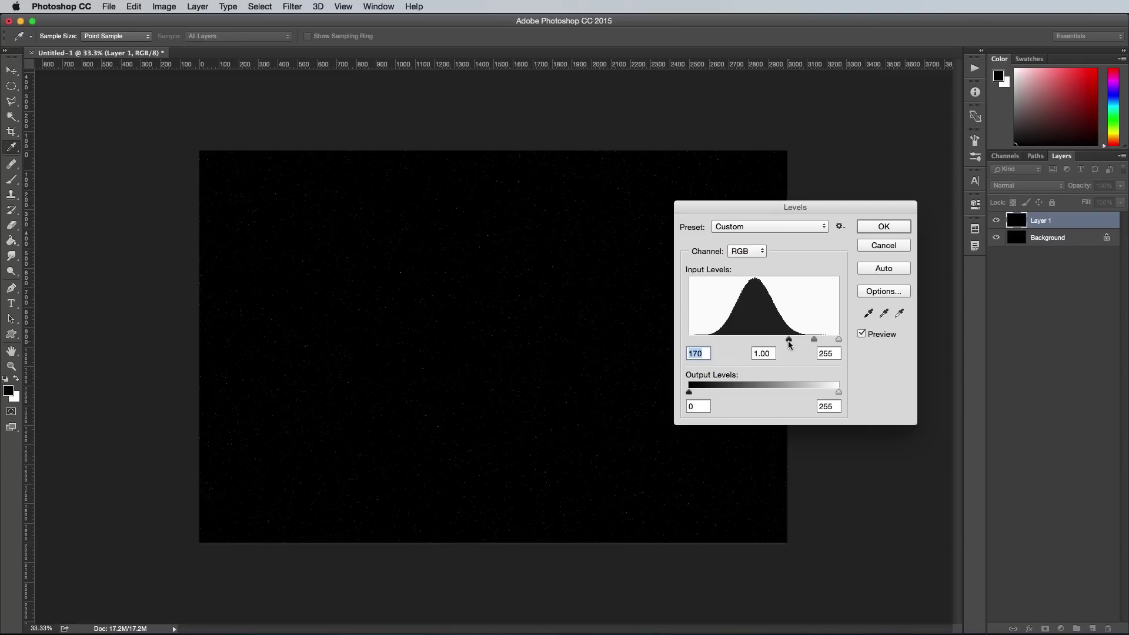
# Step: Apply the Levels adjustment, zoom in, and set up a 1-pixel Brush
pyautogui.click(897, 229)
pyautogui.hotkey('ctrl', '+')
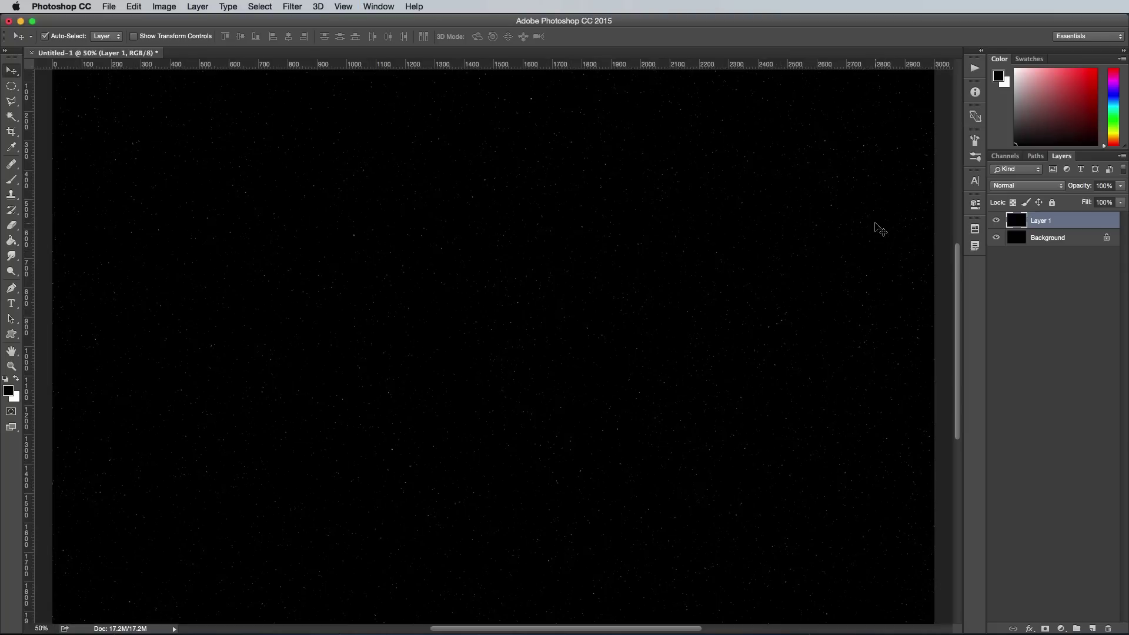
pyautogui.click(12, 178)
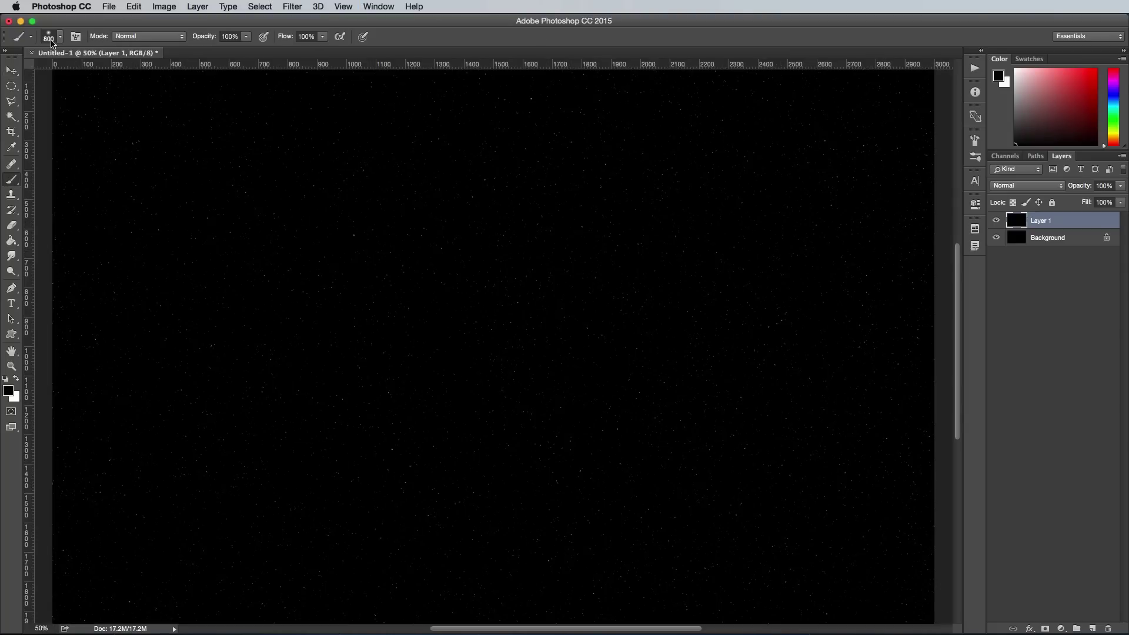
pyautogui.click(50, 38)
pyautogui.moveTo(69, 76); pyautogui.dragTo(55, 73)
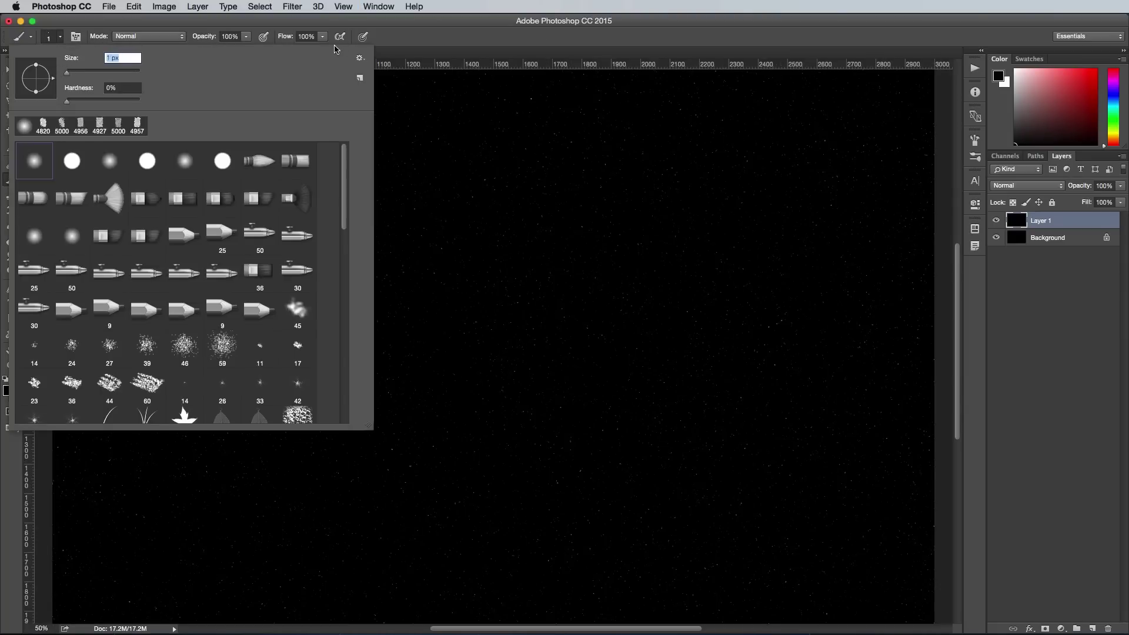
pyautogui.click(426, 32)
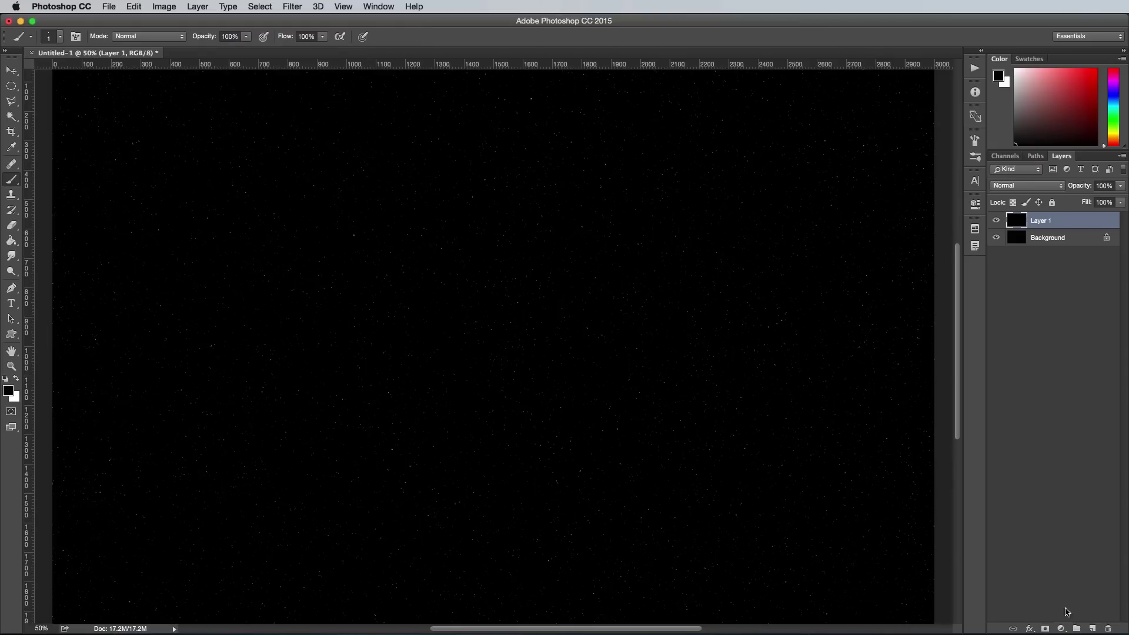
# Step: Add Layer 2 with white #ffffff as the foreground colour and a smaller brush
pyautogui.click(1092, 629)
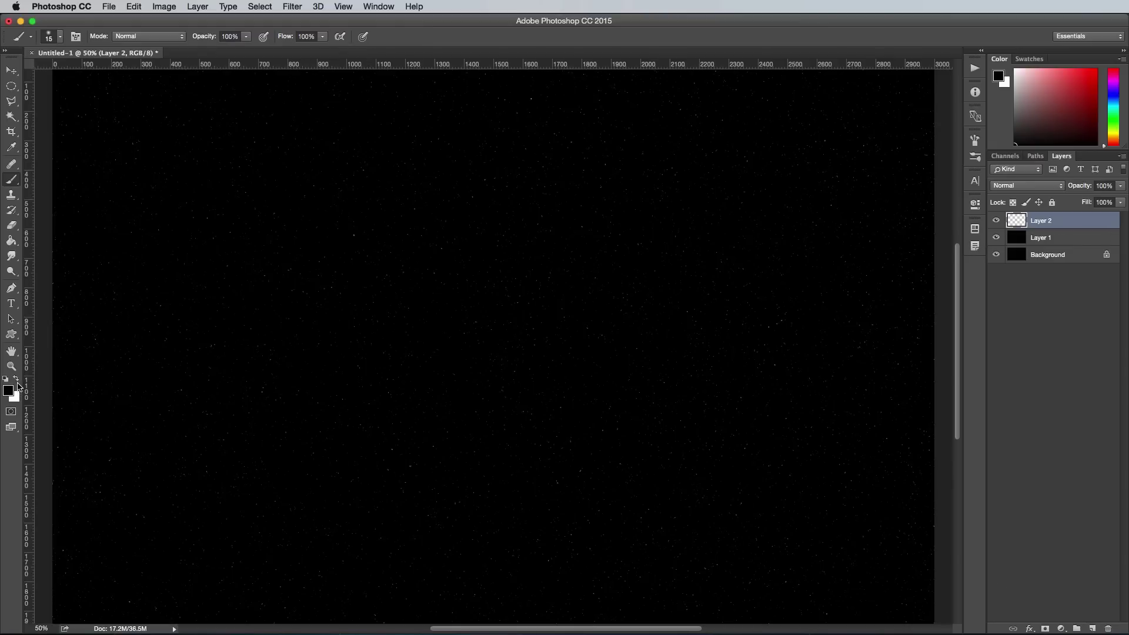
pyautogui.click(8, 391)
pyautogui.write('ffffff')
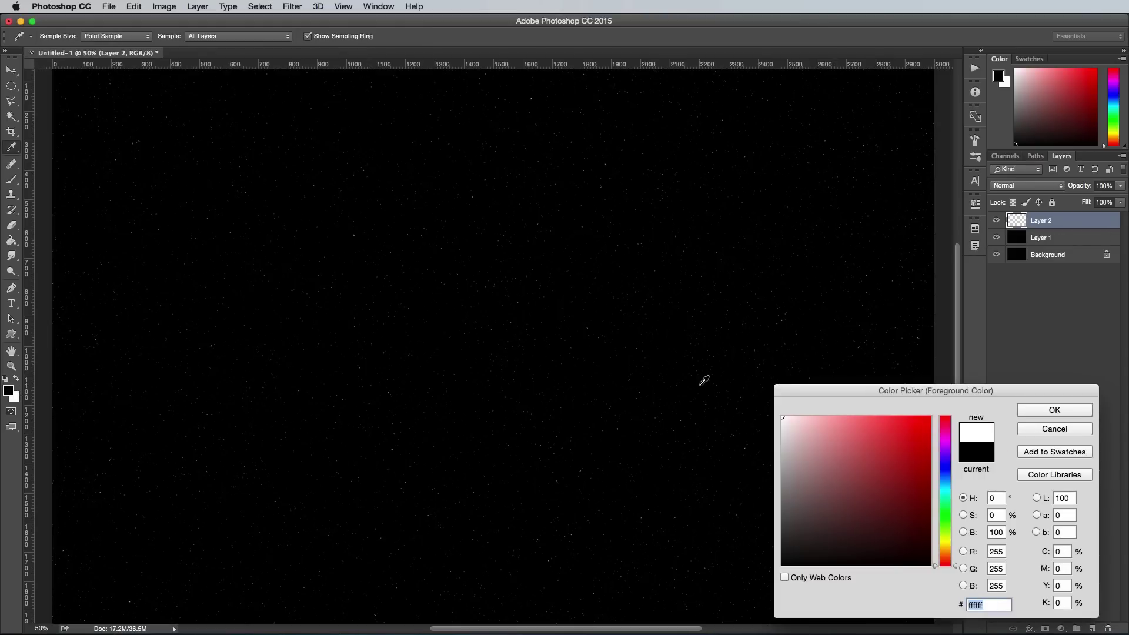
pyautogui.click(1032, 409)
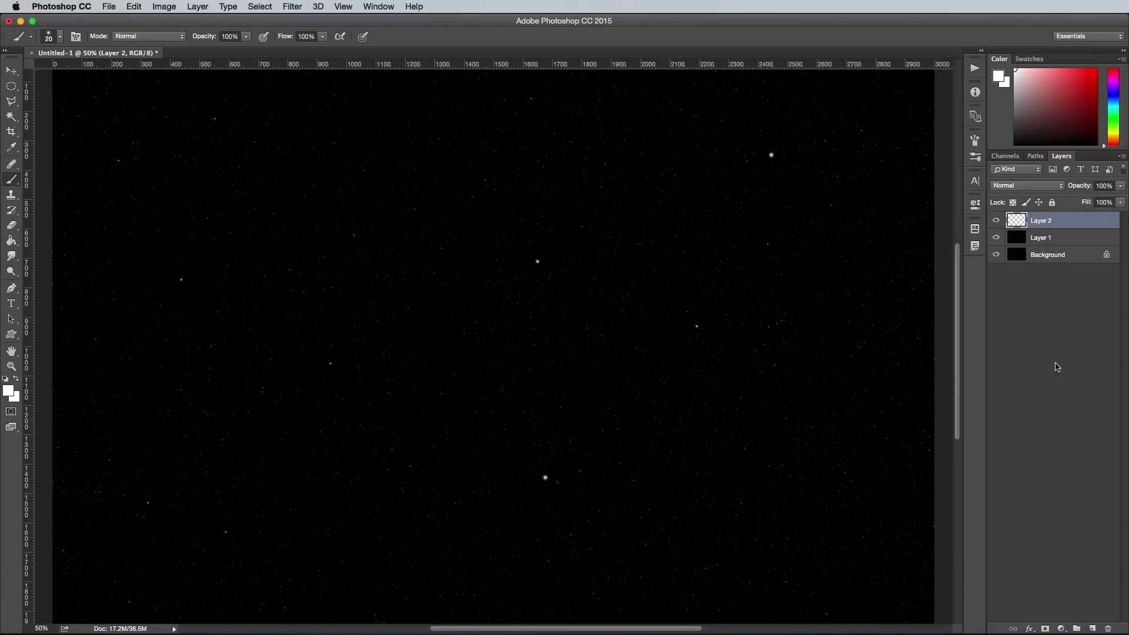
pyautogui.press('[')
pyautogui.press('[')
pyautogui.press('[')
# Step: Give Layer 2 a pale cyan Outer Glow with its size reduced to zero
pyautogui.doubleClick(1076, 221)
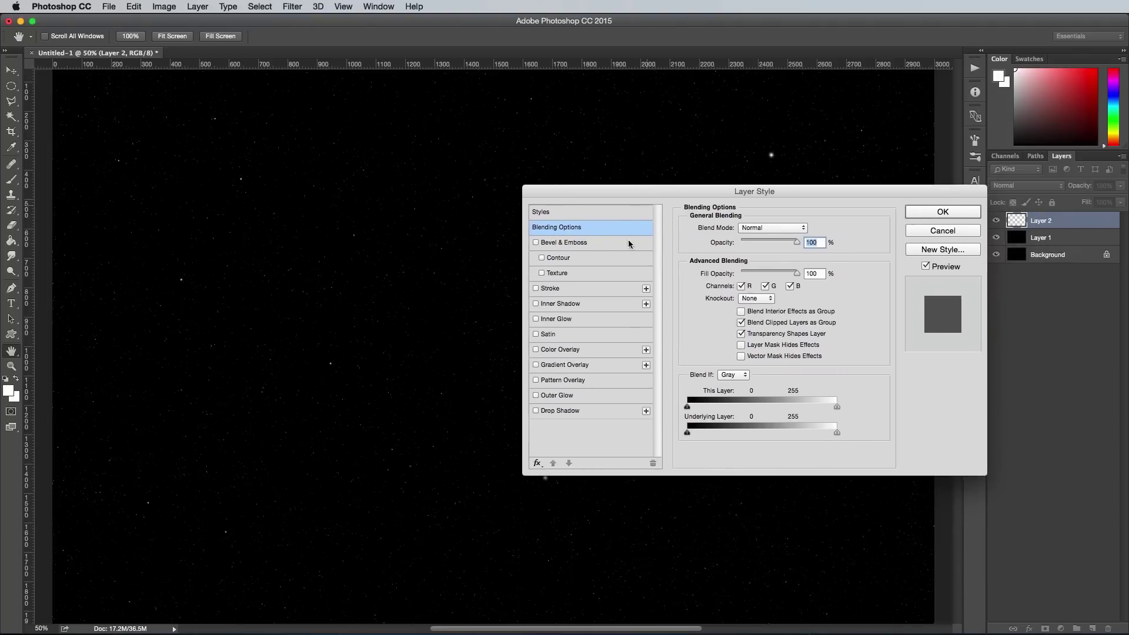
pyautogui.click(559, 396)
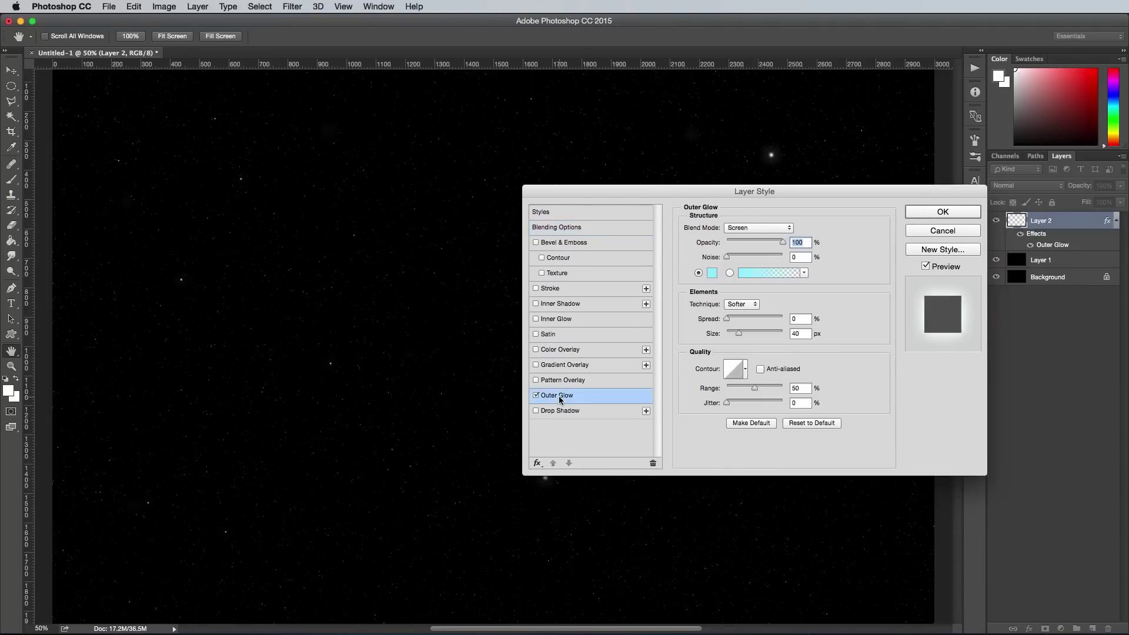
pyautogui.click(713, 274)
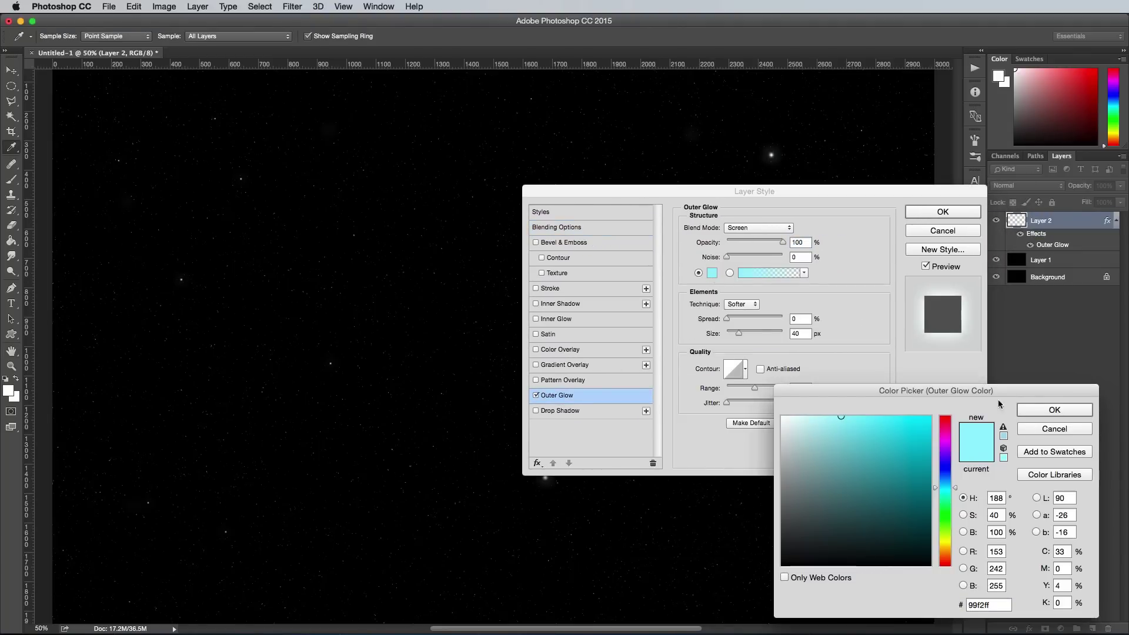
pyautogui.click(1030, 412)
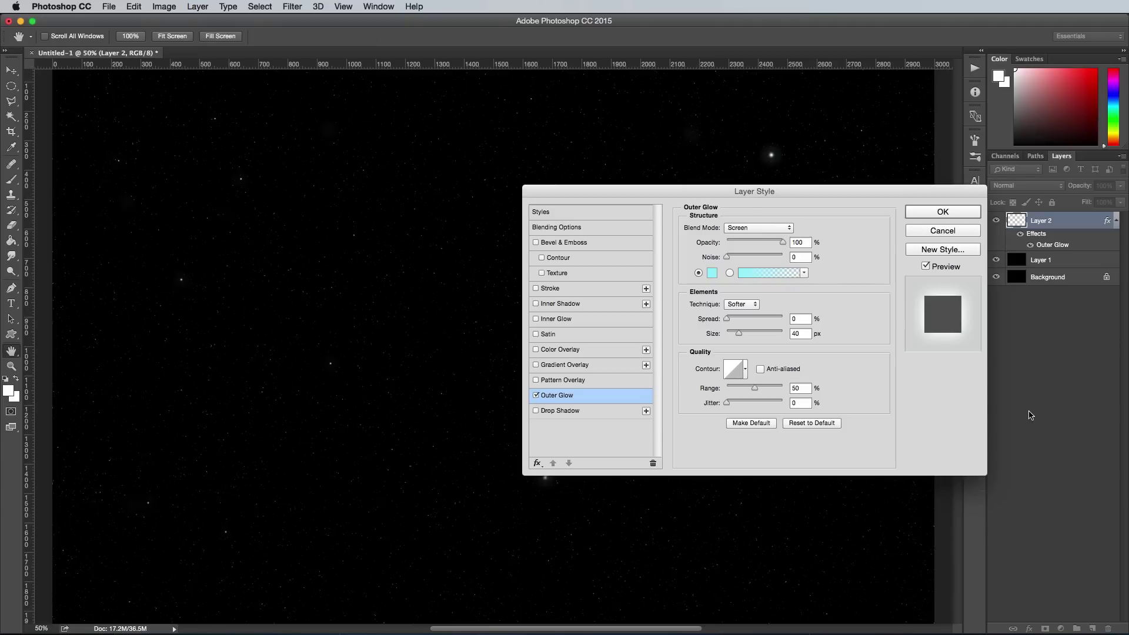
pyautogui.moveTo(739, 336); pyautogui.dragTo(692, 332)
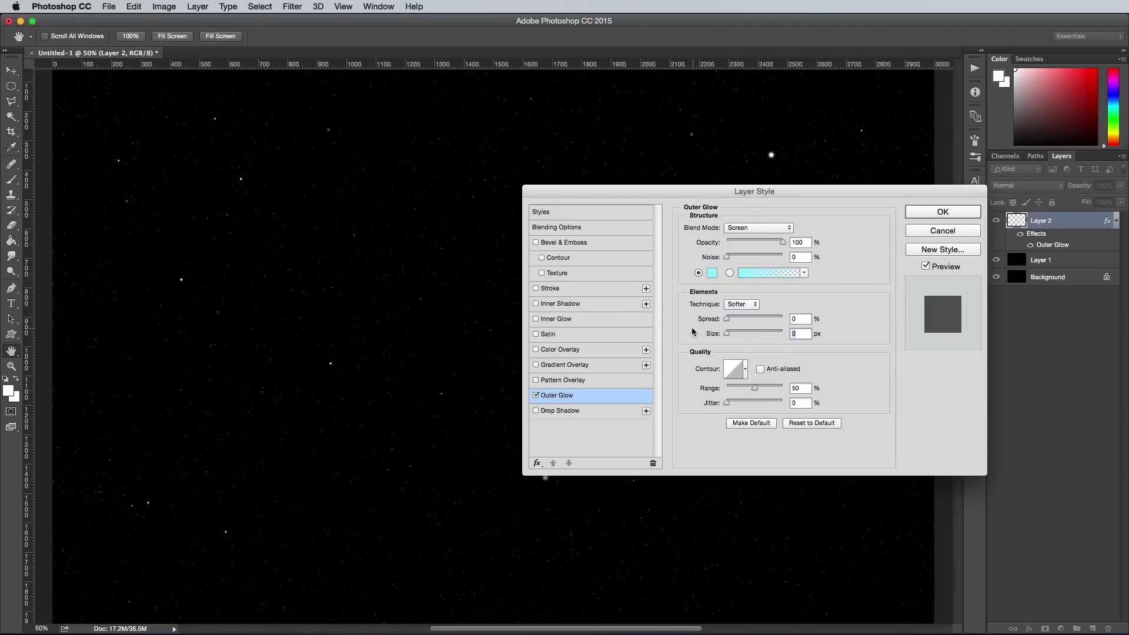
pyautogui.click(931, 210)
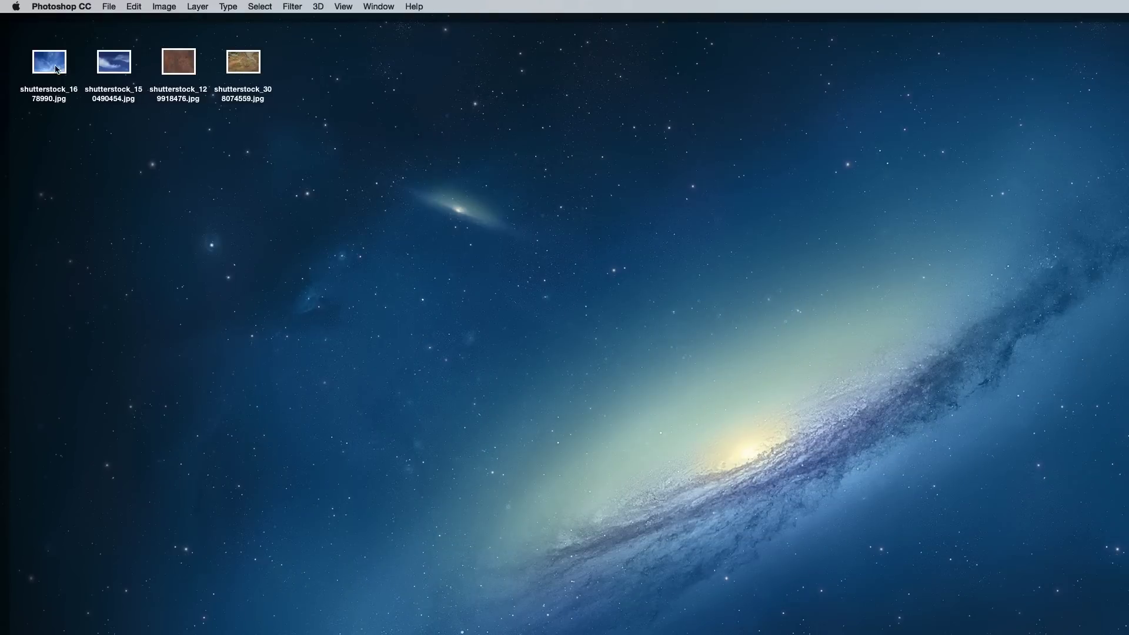
# Step: Copy the blue sky photo into the space scene and shift it up and left
pyautogui.doubleClick(56, 68)
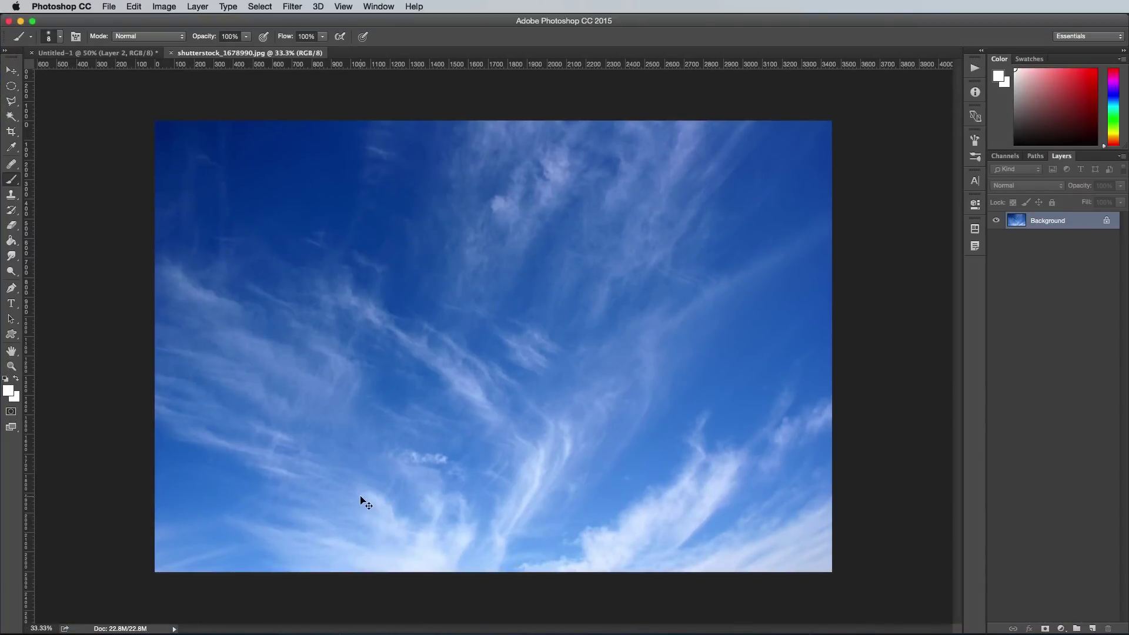
pyautogui.press('super+a')
pyautogui.press('super+c')
pyautogui.press('super+w')
pyautogui.press('super+v')
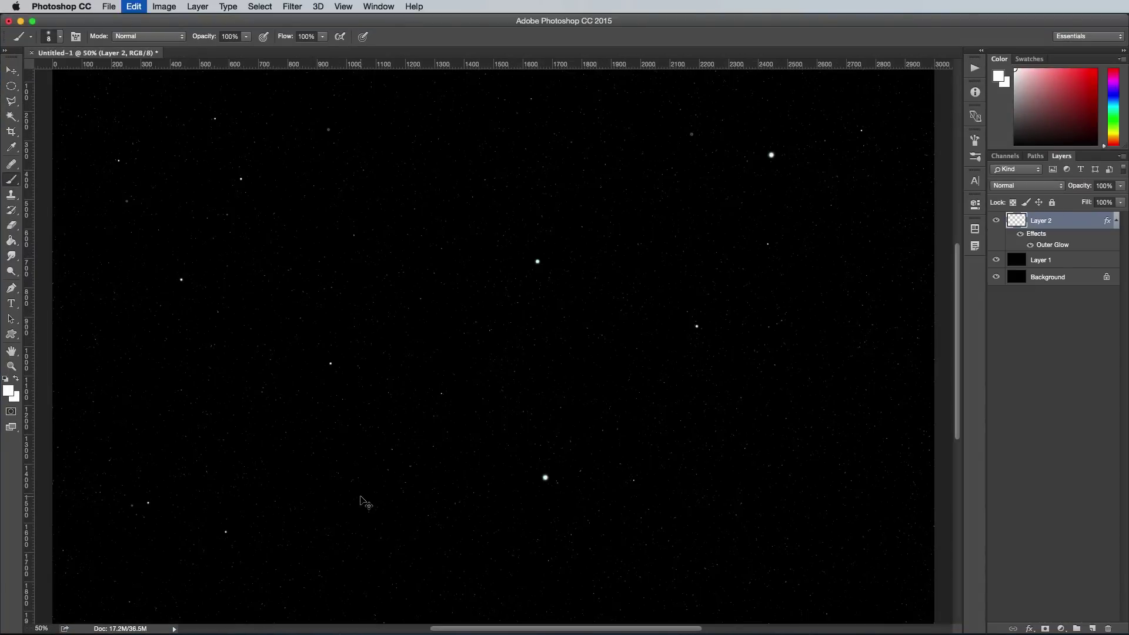
pyautogui.press('super+minus')
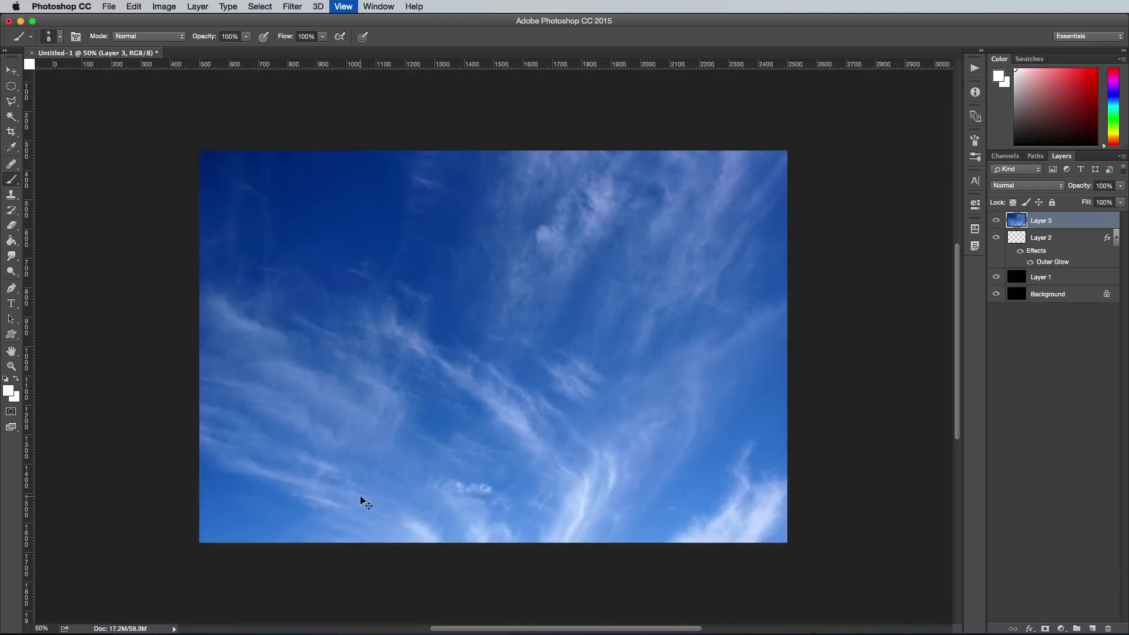
pyautogui.press('super+t')
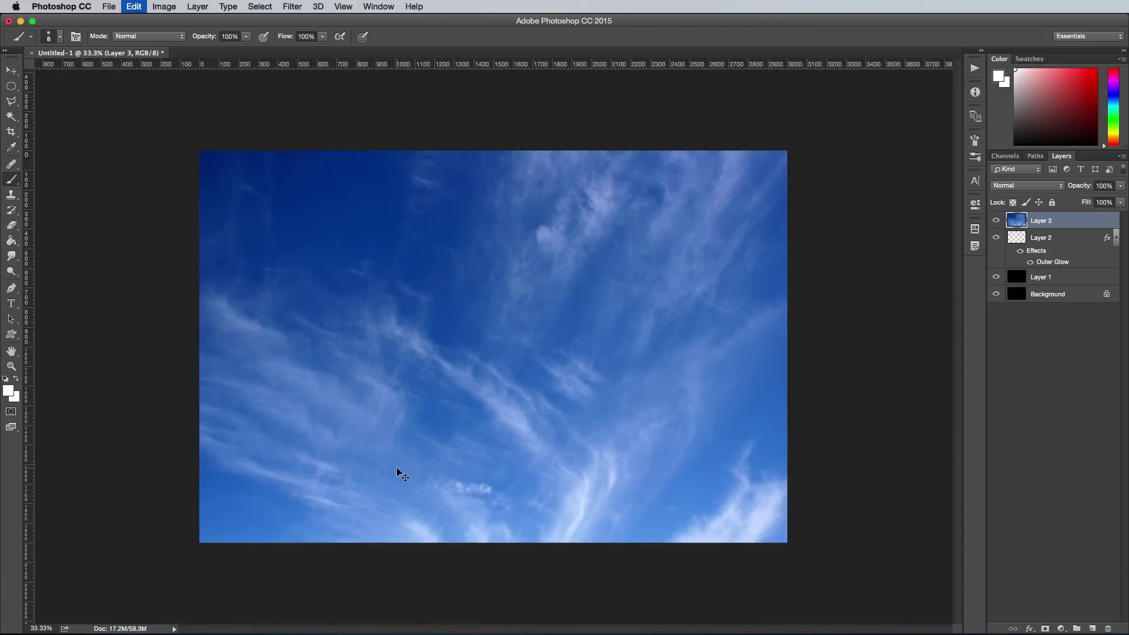
pyautogui.moveTo(436, 407)
pyautogui.mouseDown()
pyautogui.moveTo(384, 343)
pyautogui.moveTo(374, 404)
pyautogui.mouseUp()
pyautogui.press('Return')
pyautogui.press('b')
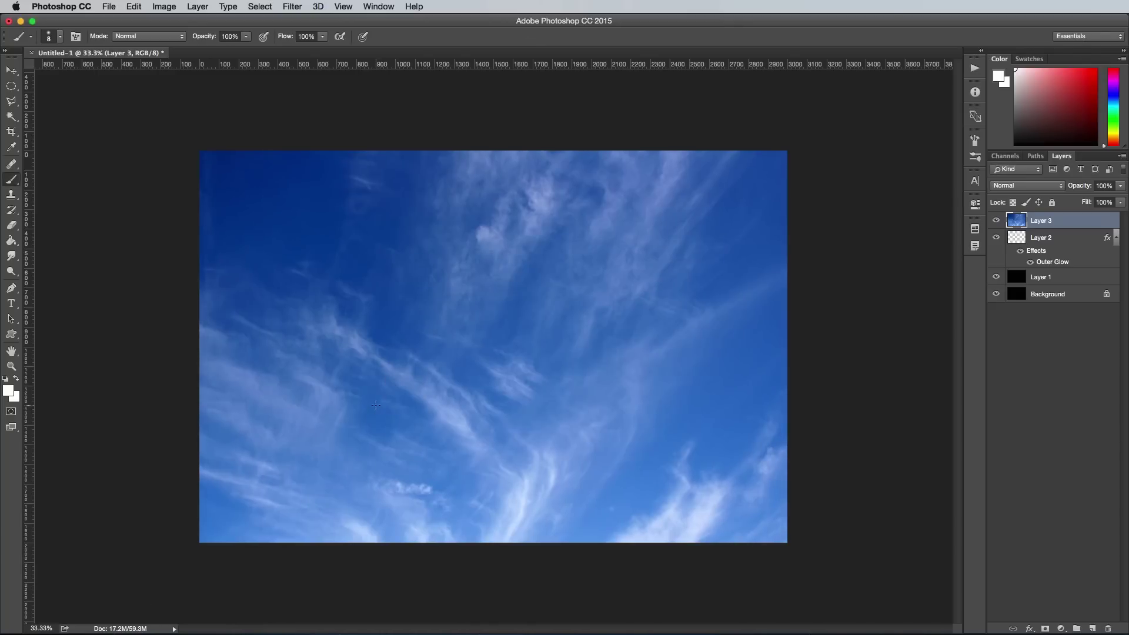
# Step: Make the sky layer grayscale, Screen-blended, darkened with Levels, and 70% opaque
pyautogui.press('shift+super+u')
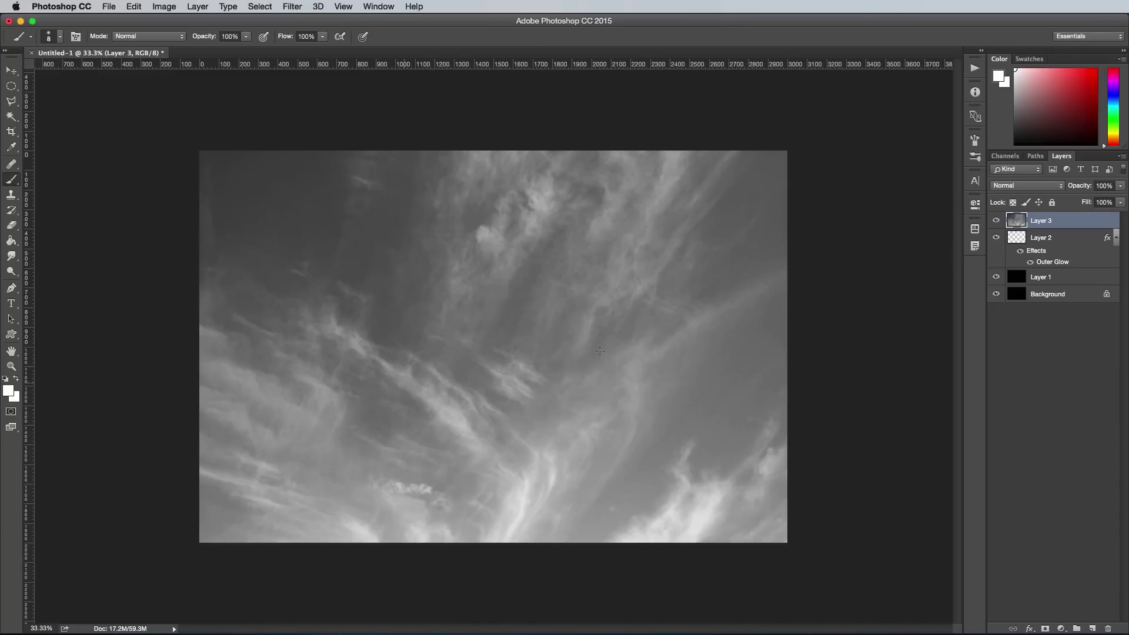
pyautogui.click(1038, 193)
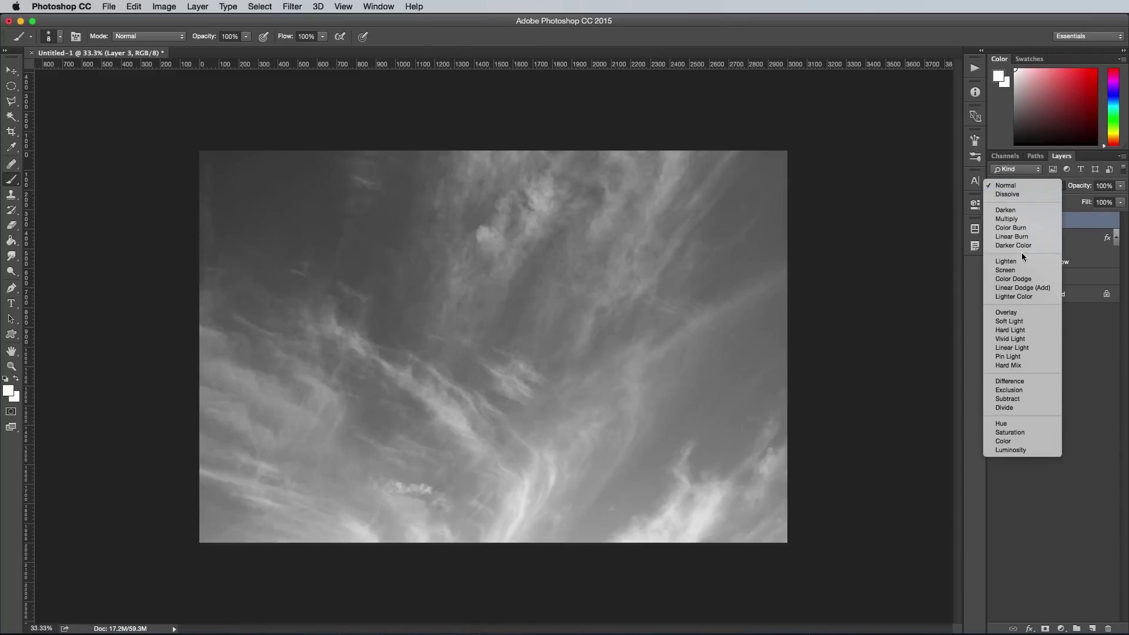
pyautogui.click(1021, 271)
pyautogui.press('super+l')
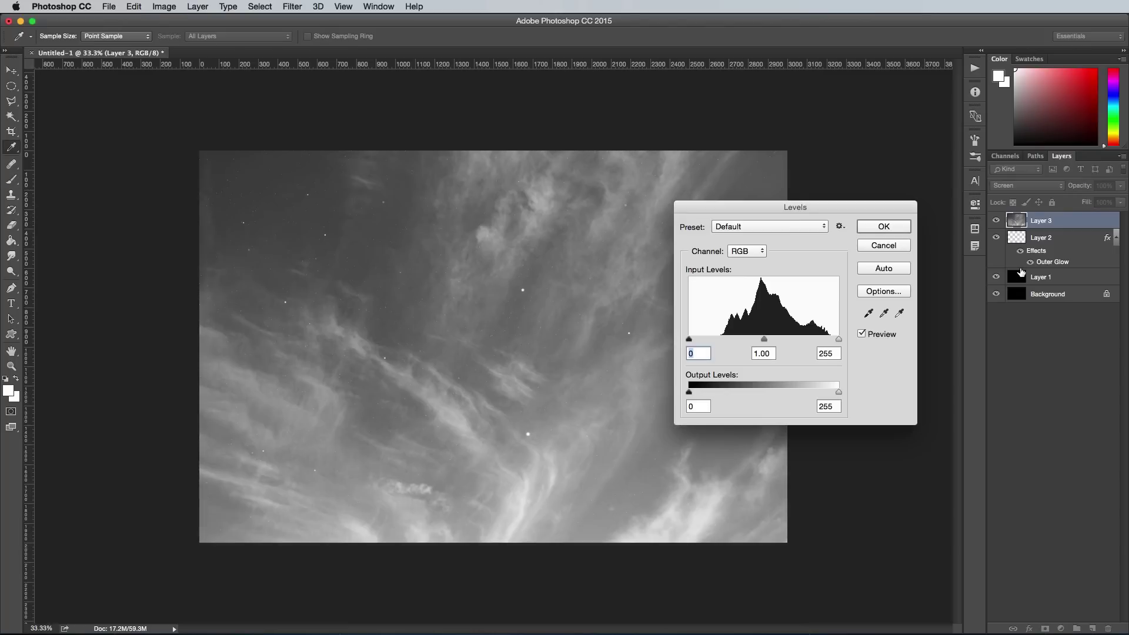
pyautogui.moveTo(687, 337)
pyautogui.mouseDown()
pyautogui.moveTo(813, 339)
pyautogui.moveTo(749, 340)
pyautogui.mouseUp()
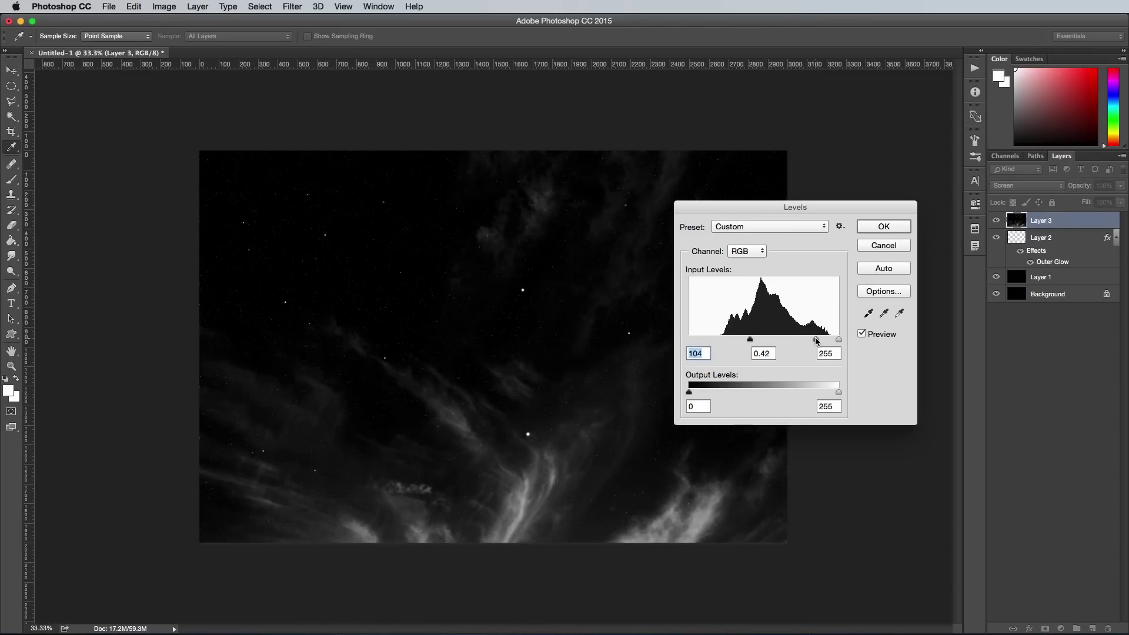
pyautogui.click(888, 230)
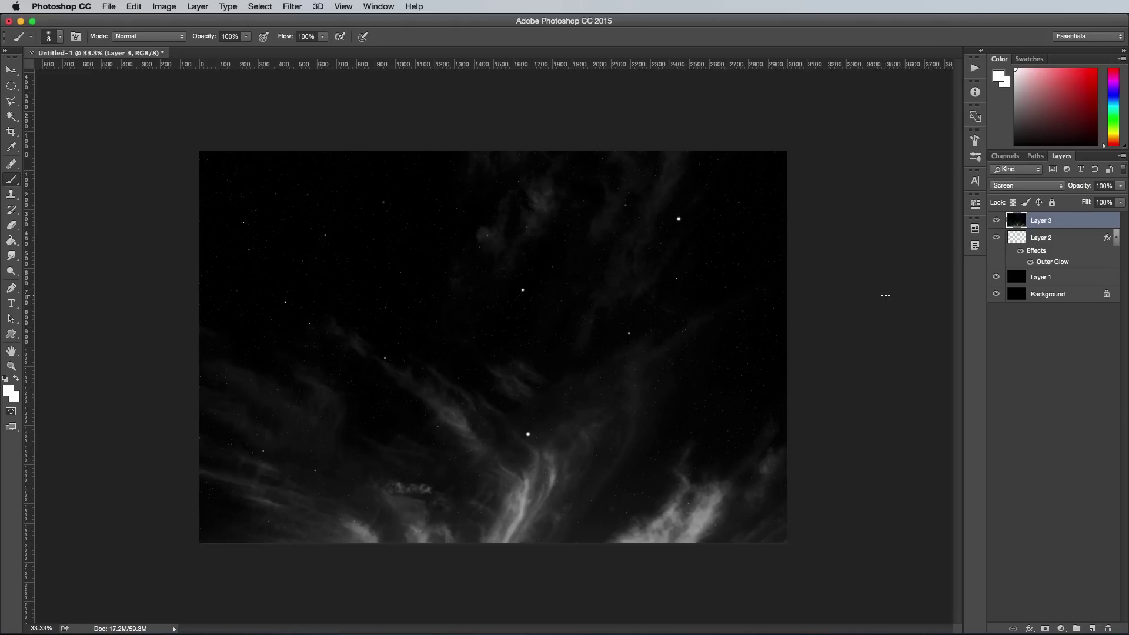
pyautogui.click(1118, 185)
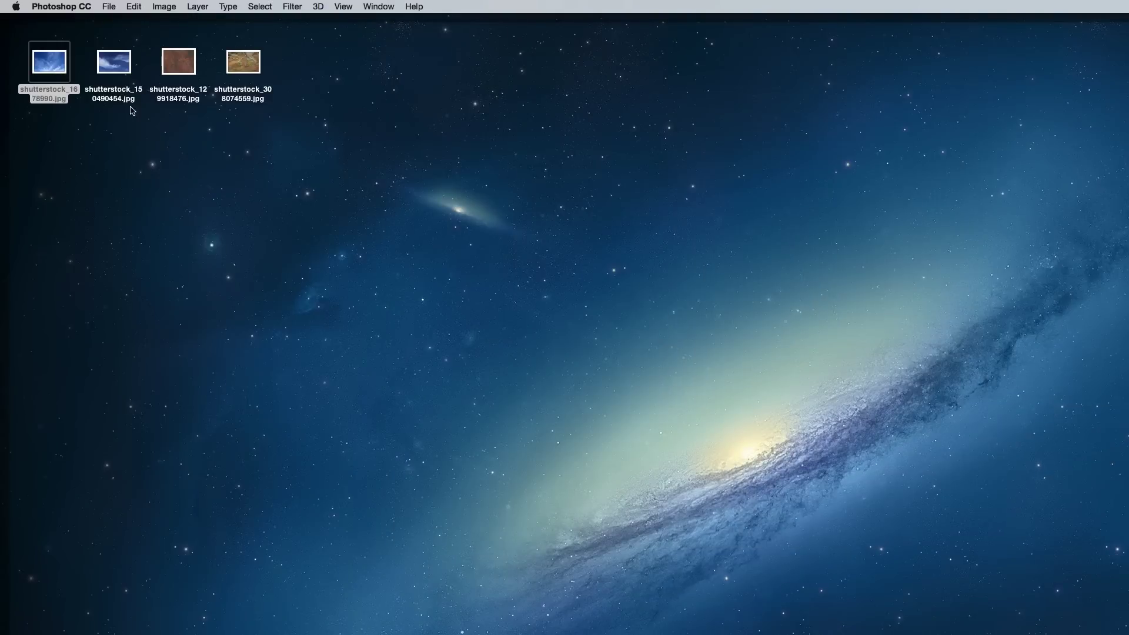
# Step: Paste the second sky photo into Untitled-1 and rotate it diagonally
pyautogui.doubleClick(117, 78)
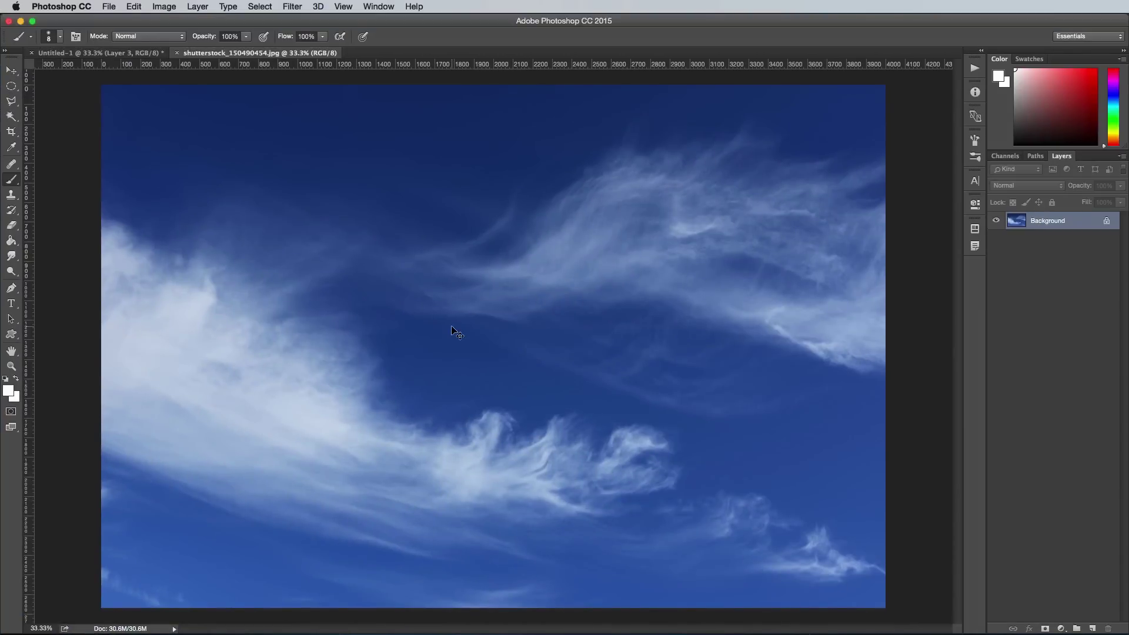
pyautogui.press('super+w')
pyautogui.press('super+v')
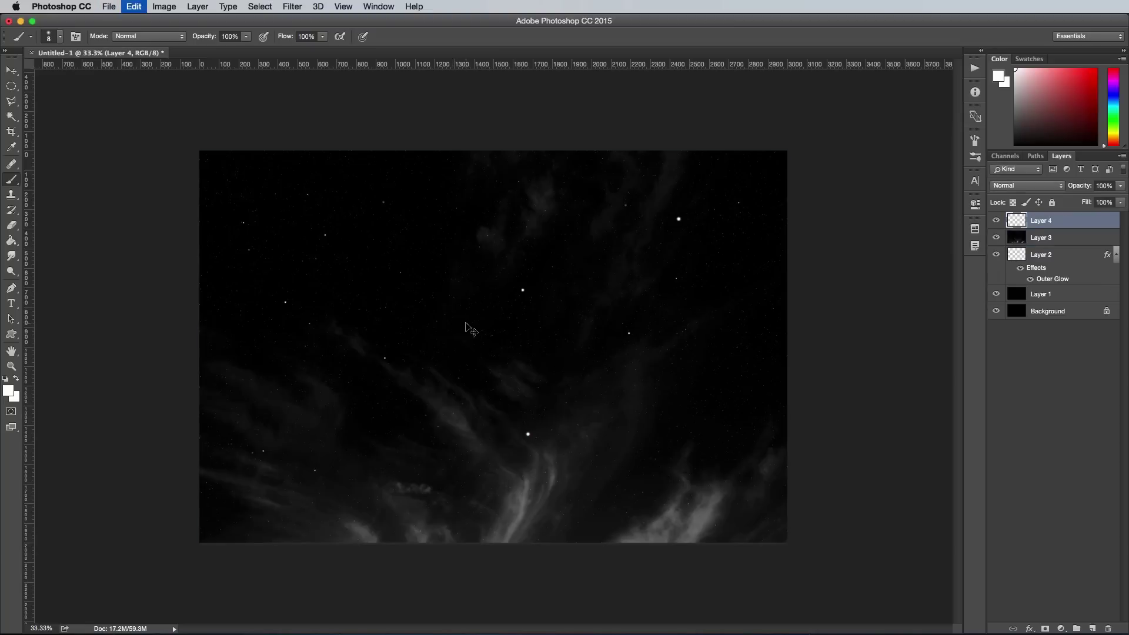
pyautogui.press('super+t')
pyautogui.moveTo(512, 118)
pyautogui.mouseDown()
pyautogui.moveTo(708, 274)
pyautogui.moveTo(635, 269)
pyautogui.mouseUp()
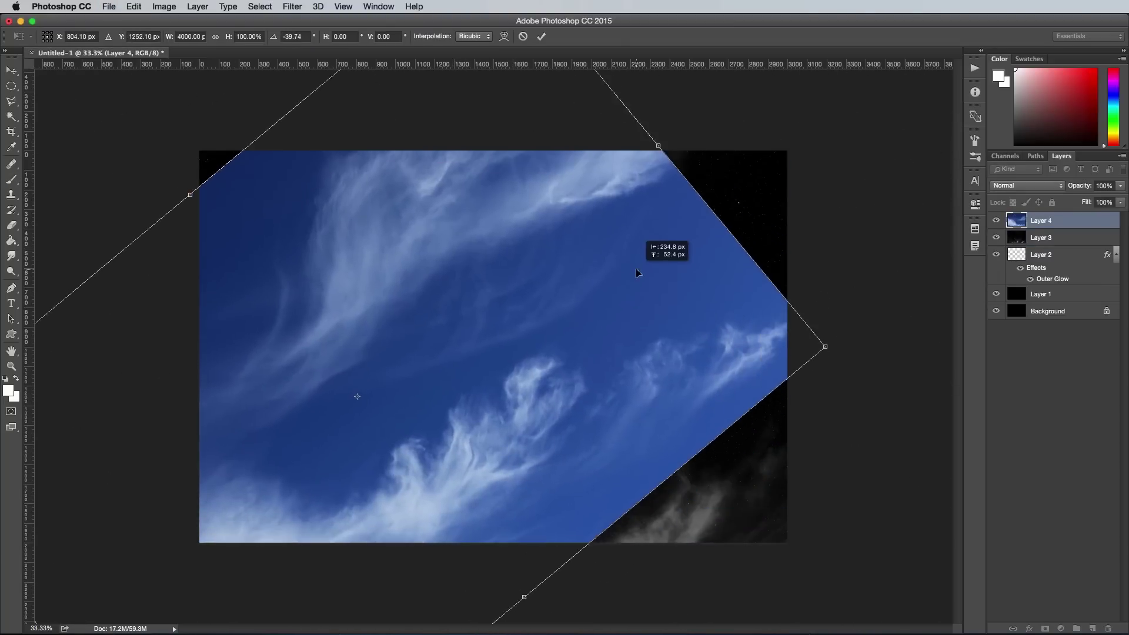
pyautogui.press('Return')
# Step: Desaturate the new sky layer, set it to Screen, and darken its shadows with Levels
pyautogui.press('shift+super+u')
pyautogui.press('b')
pyautogui.click(1028, 186)
pyautogui.click(1016, 273)
pyautogui.press('super+l')
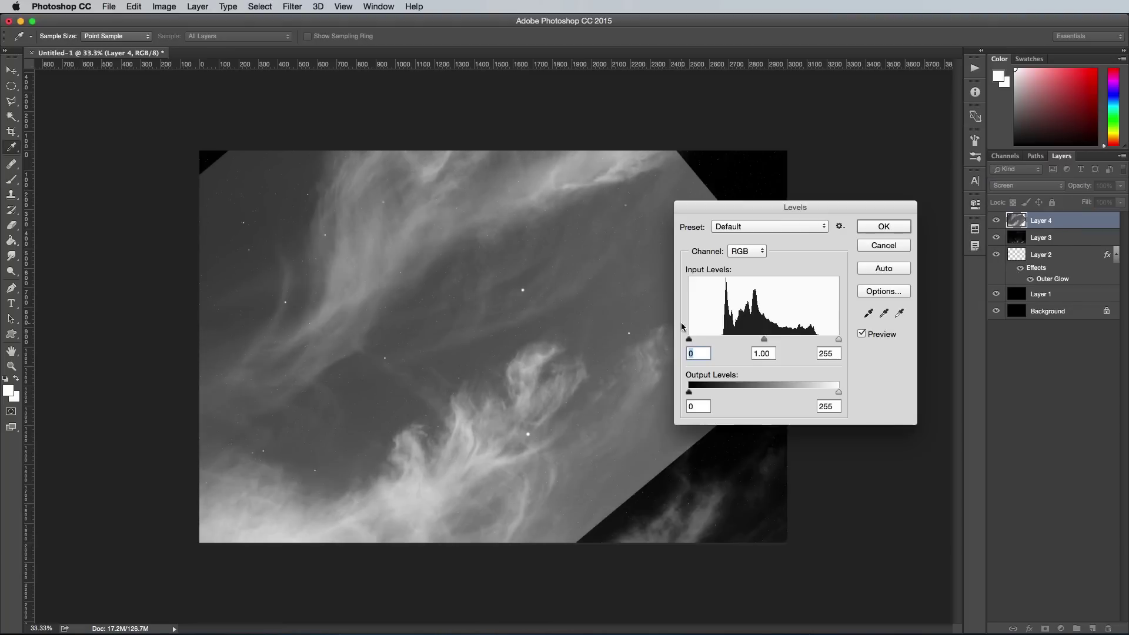
pyautogui.moveTo(689, 339)
pyautogui.mouseDown()
pyautogui.moveTo(795, 338)
pyautogui.moveTo(736, 339)
pyautogui.mouseUp()
pyautogui.click(877, 227)
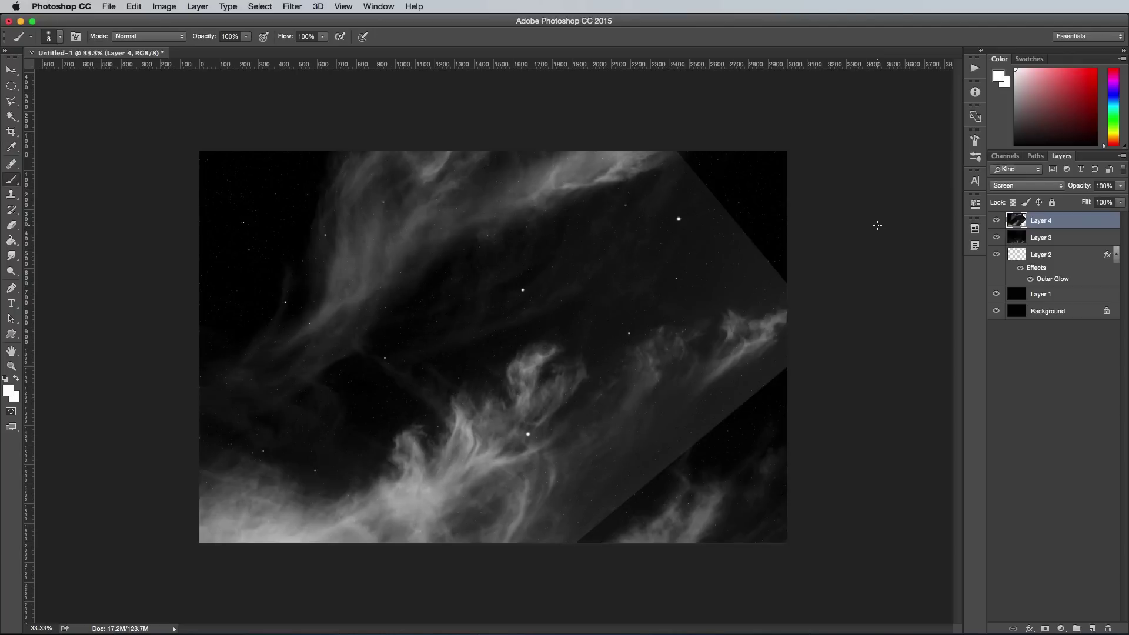
# Step: Mask Layer 4, painting away its diagonal edges and bright lower-middle wisps with a large brush
pyautogui.click(1046, 627)
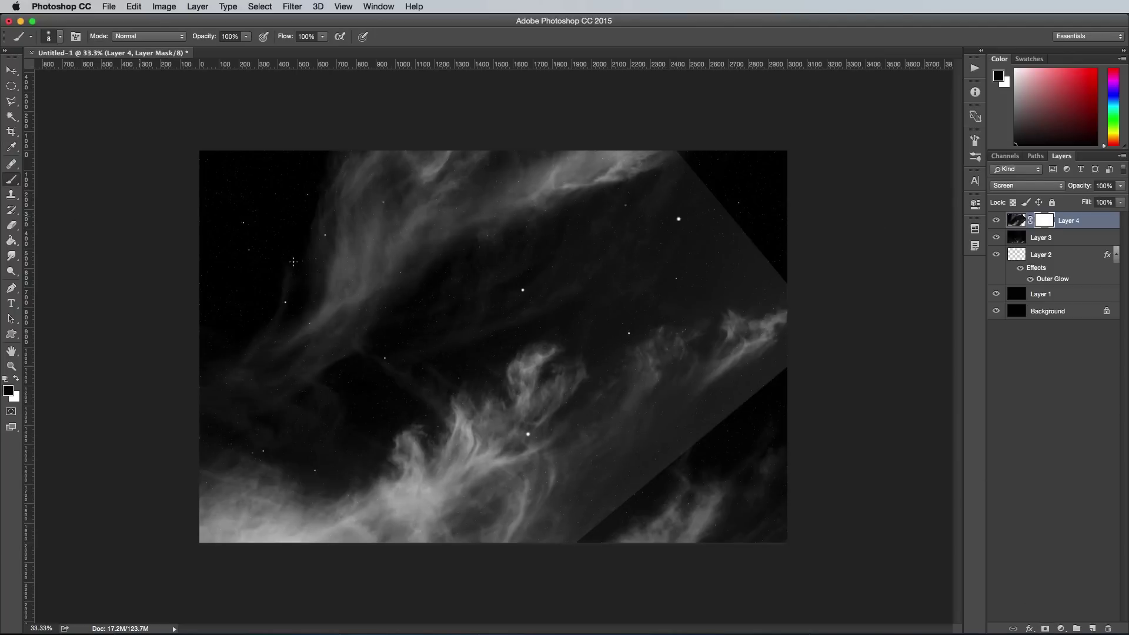
pyautogui.press(']')
pyautogui.press(']')
pyautogui.press(']')
pyautogui.press(']')
pyautogui.press(']')
pyautogui.press(']')
pyautogui.moveTo(606, 419)
pyautogui.mouseDown()
pyautogui.moveTo(732, 370)
pyautogui.moveTo(741, 180)
pyautogui.mouseUp()
pyautogui.press('[')
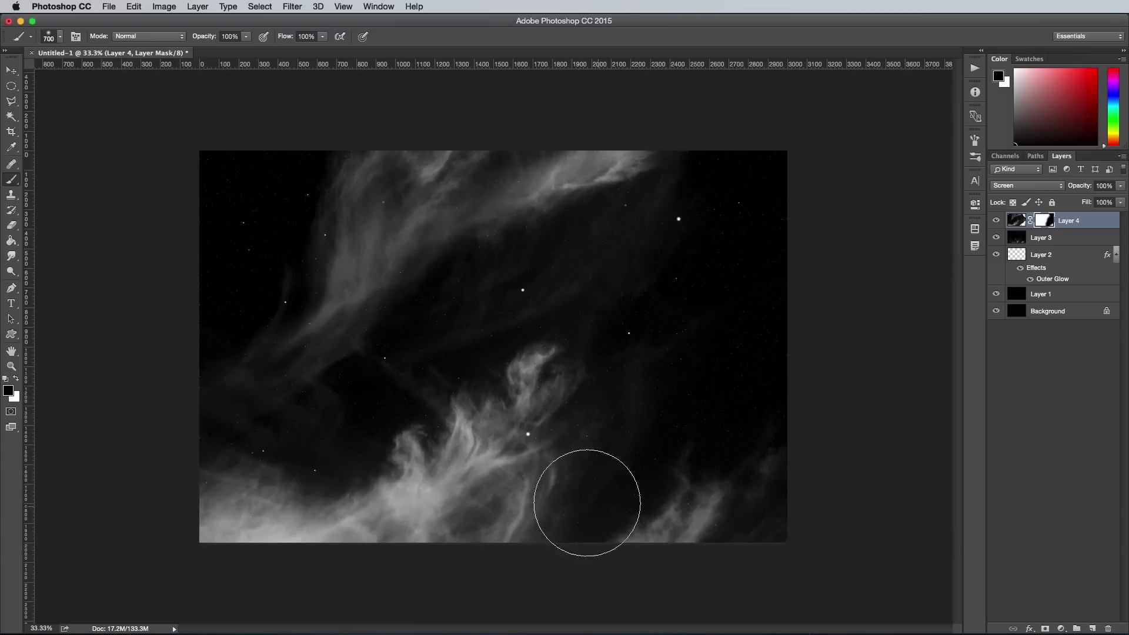
pyautogui.moveTo(588, 498)
pyautogui.mouseDown()
pyautogui.moveTo(509, 442)
pyautogui.moveTo(202, 492)
pyautogui.mouseUp()
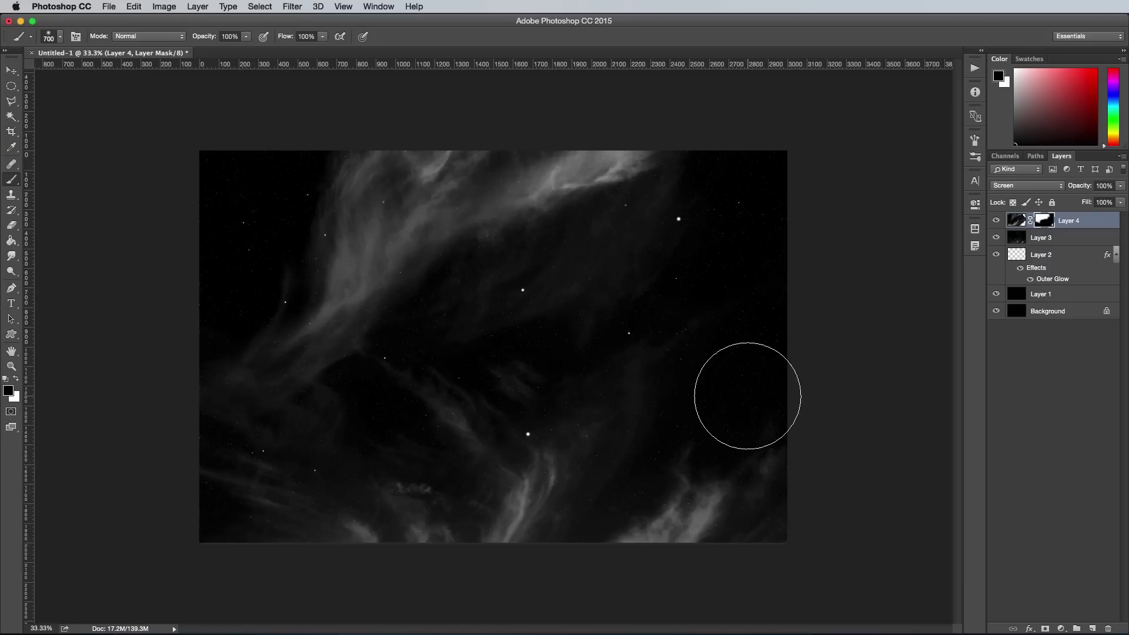
pyautogui.press('F11')
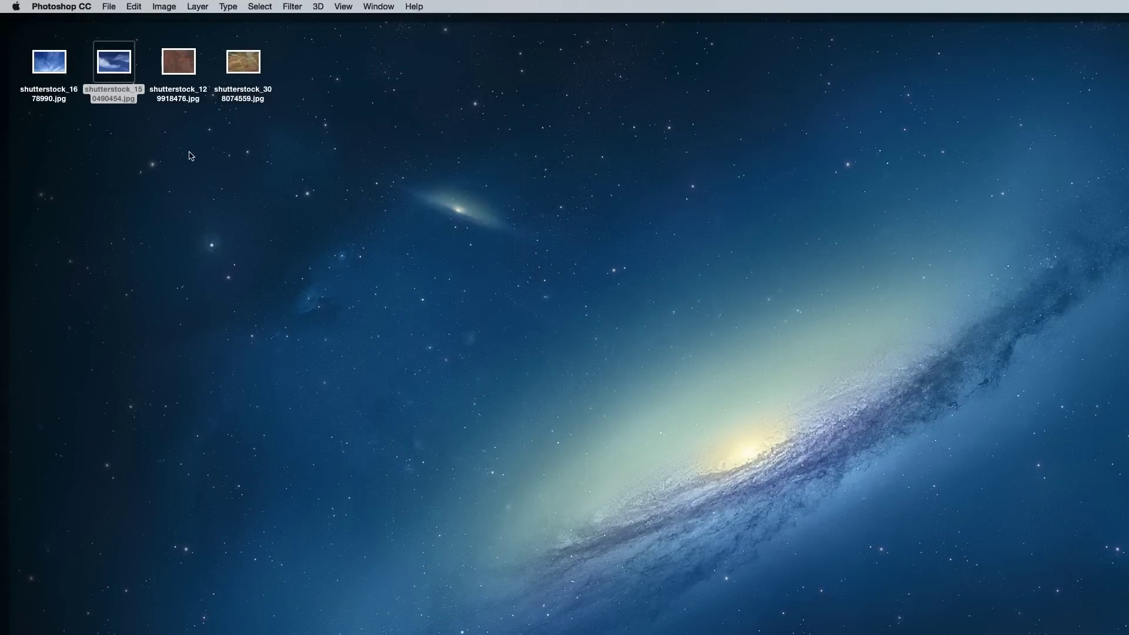
# Step: Copy a large elliptical circle of the rust texture into a new document
pyautogui.doubleClick(180, 71)
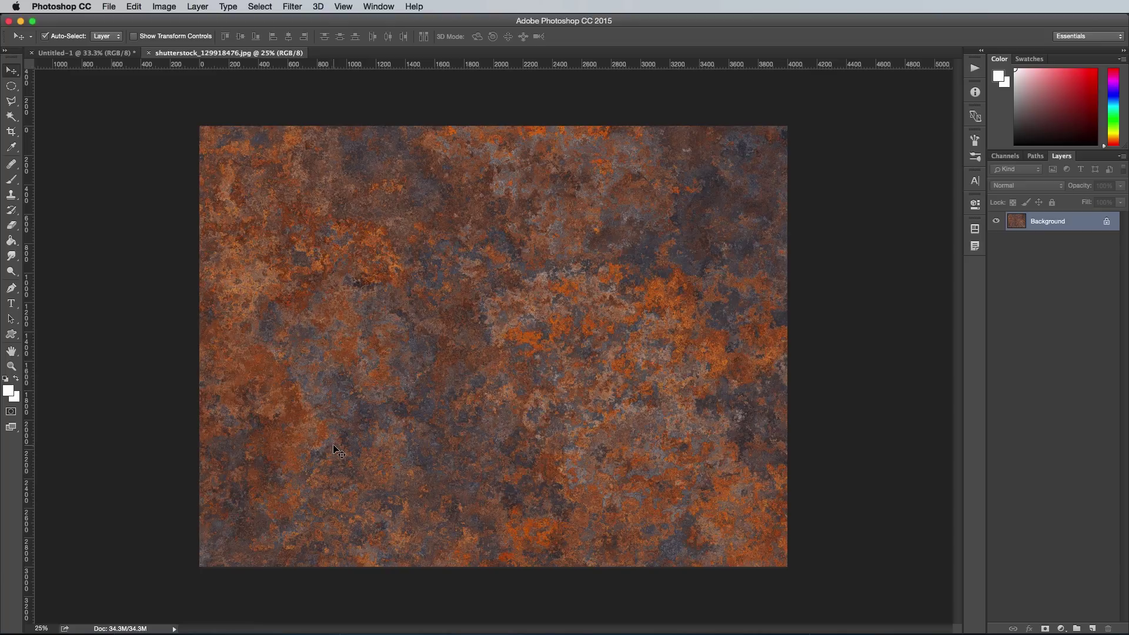
pyautogui.click(11, 86)
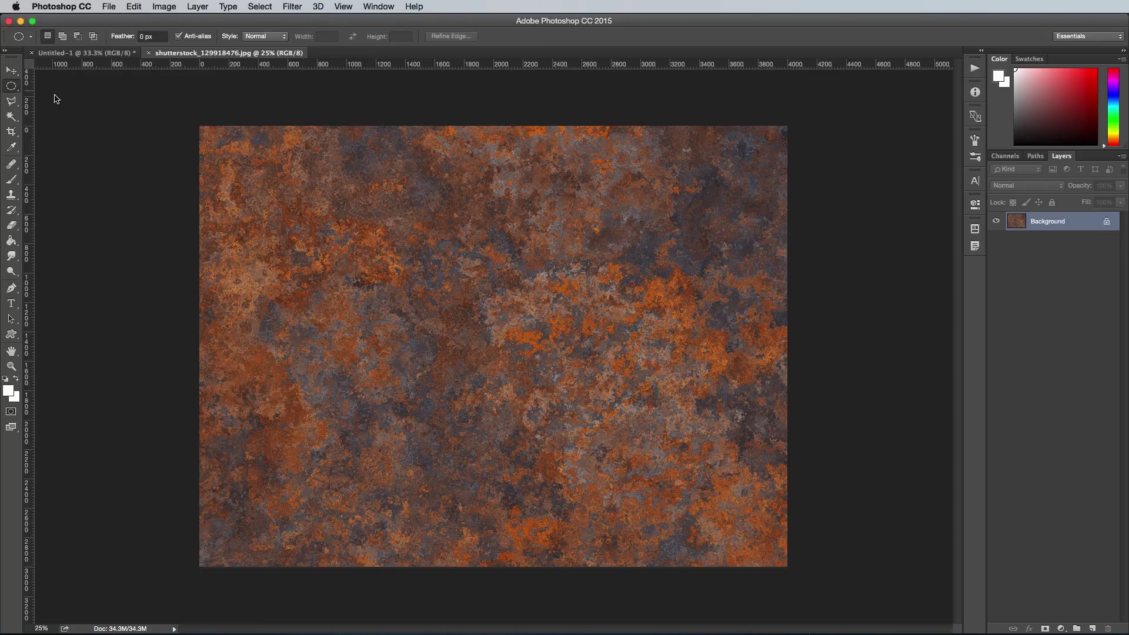
pyautogui.moveTo(312, 131)
pyautogui.mouseDown()
pyautogui.moveTo(754, 590)
pyautogui.moveTo(749, 582)
pyautogui.mouseUp()
pyautogui.press('super+c')
pyautogui.press('super+n')
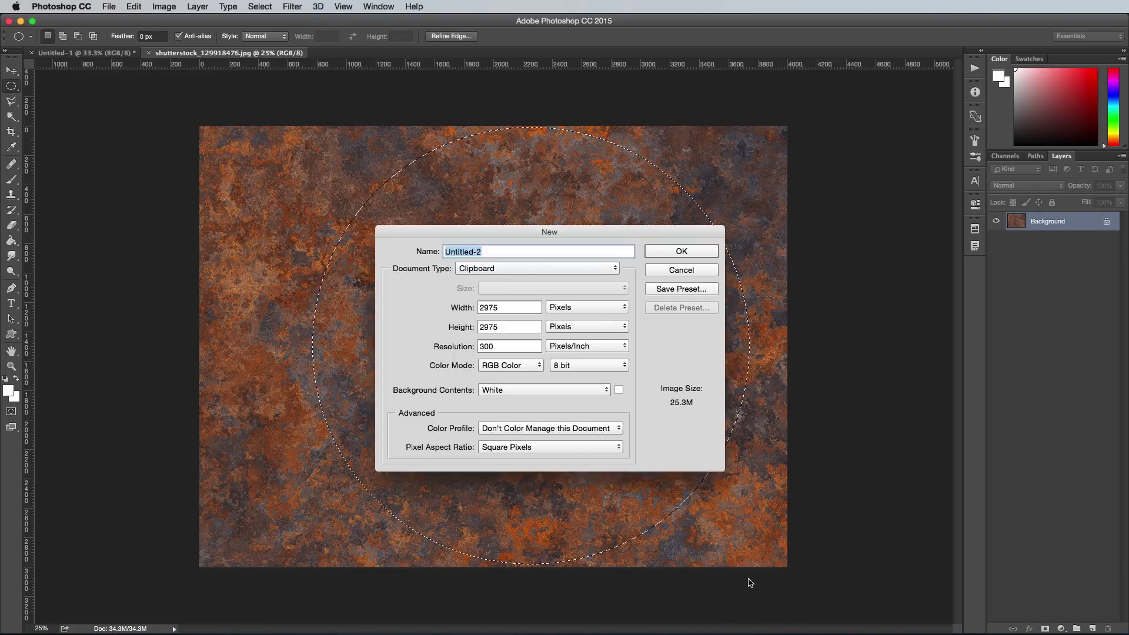
pyautogui.press('Return')
pyautogui.press('super+v')
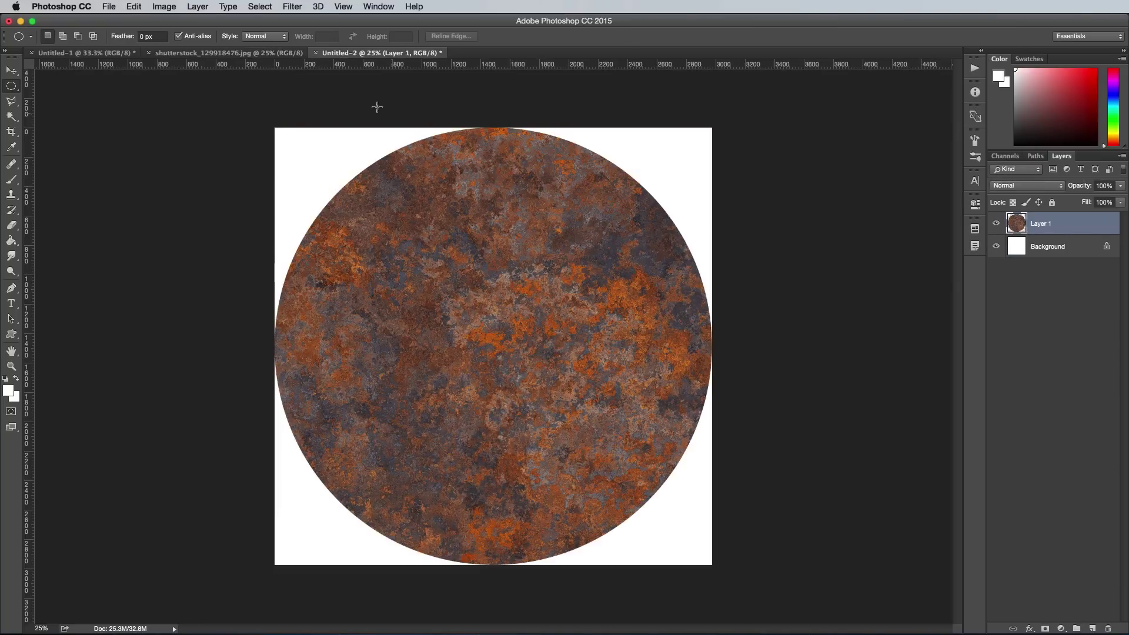
# Step: Spherize the rust circle and place it as a planet at the scene's lower right
pyautogui.click(295, 6)
pyautogui.moveTo(302, 169)
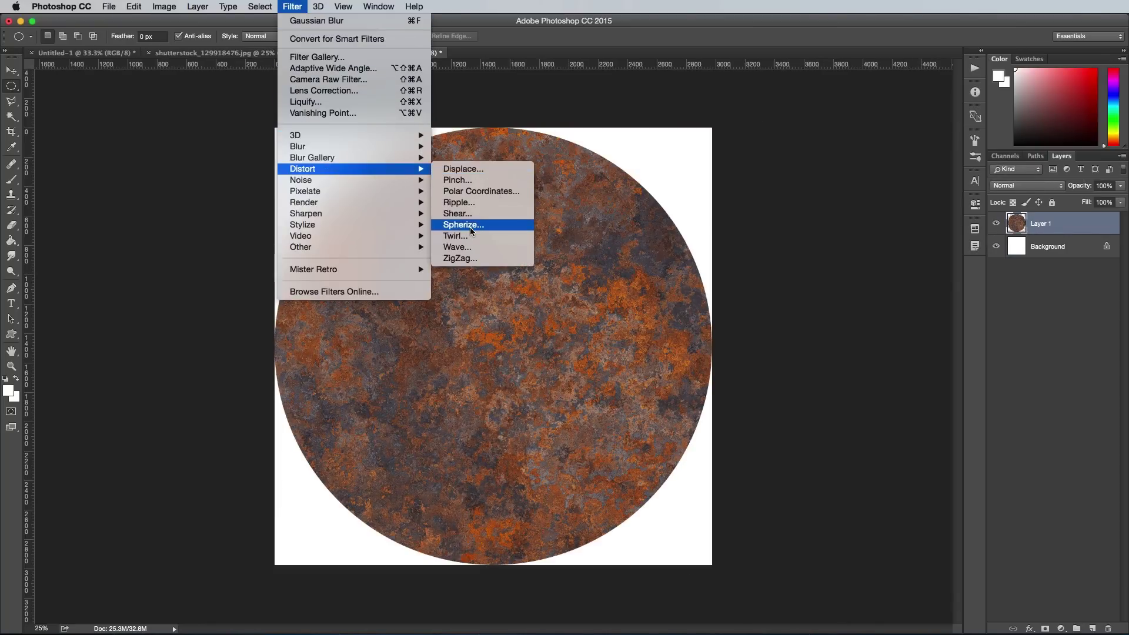
pyautogui.click(467, 225)
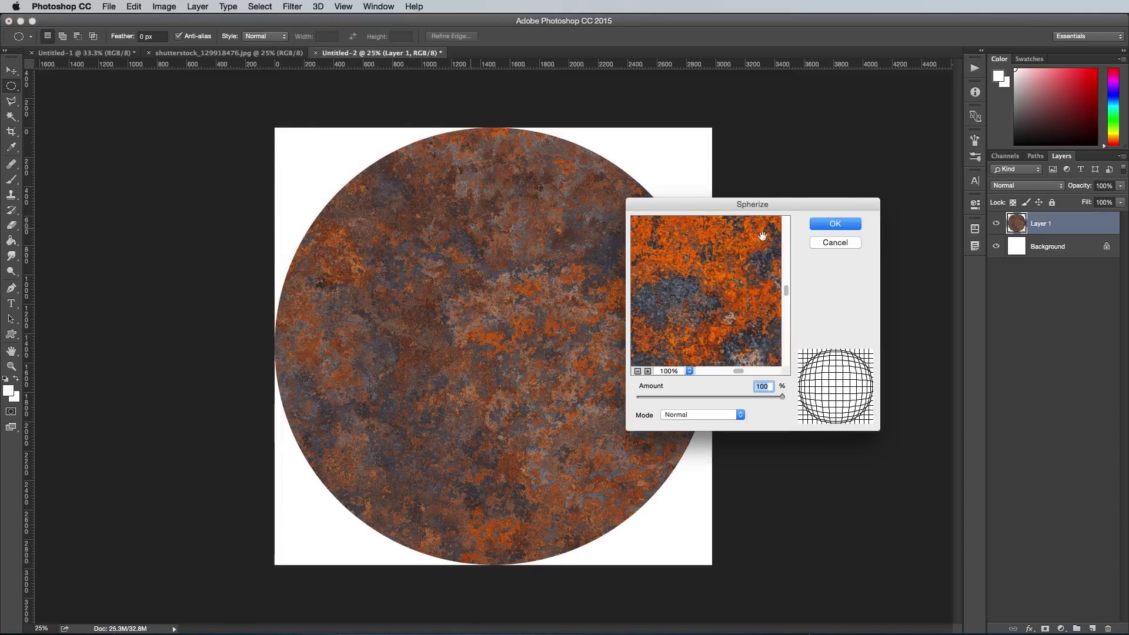
pyautogui.click(833, 226)
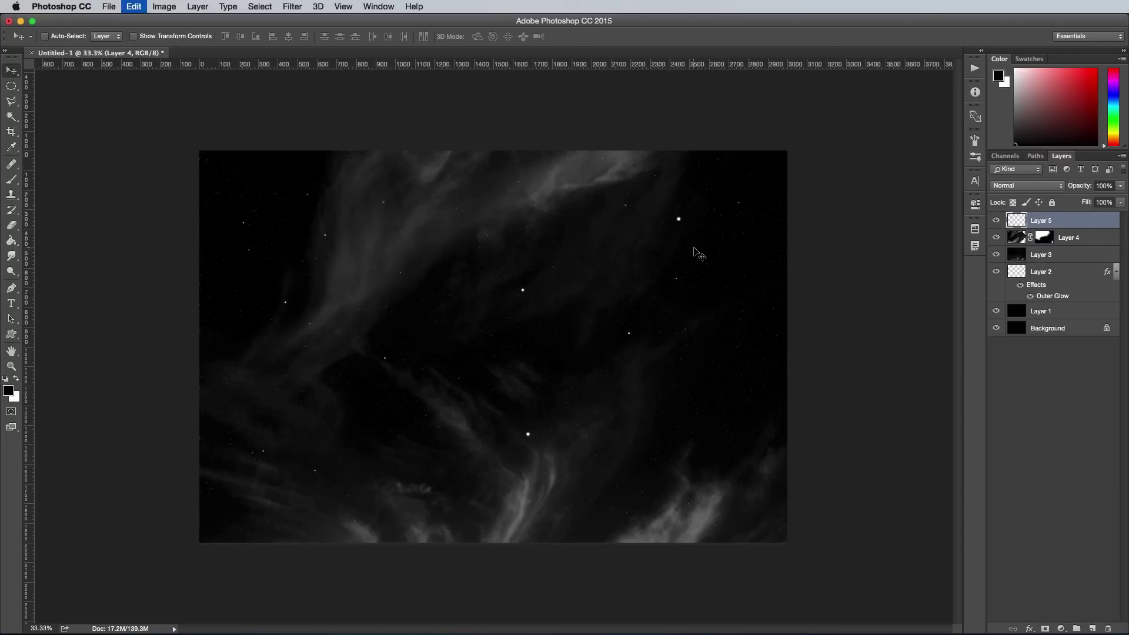
pyautogui.moveTo(478, 322); pyautogui.dragTo(595, 453)
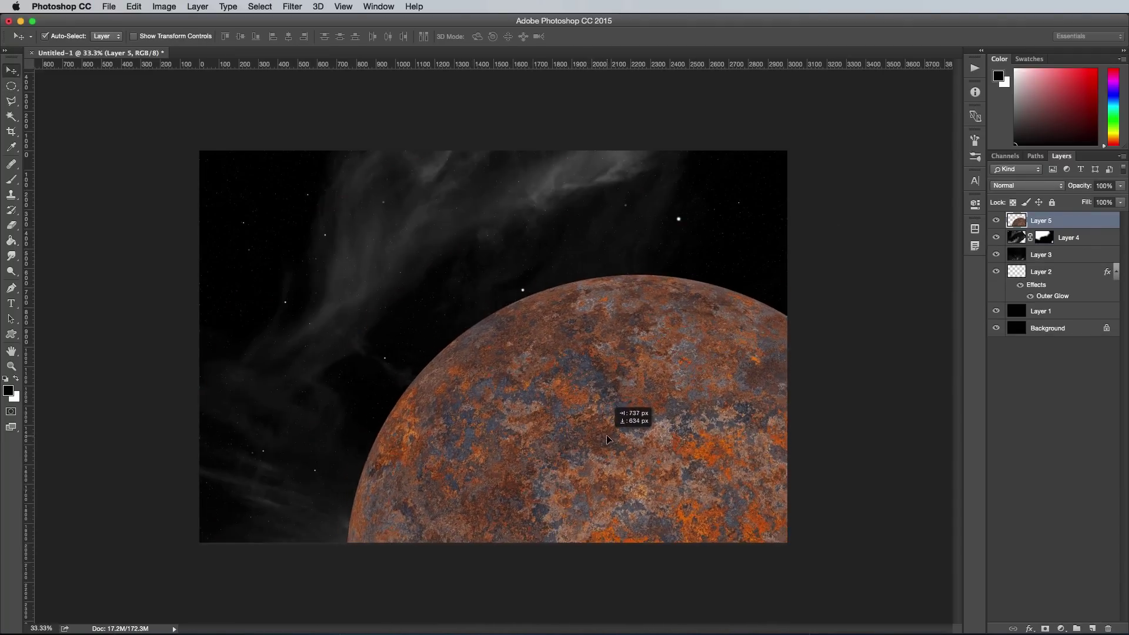
pyautogui.moveTo(595, 453); pyautogui.dragTo(632, 429)
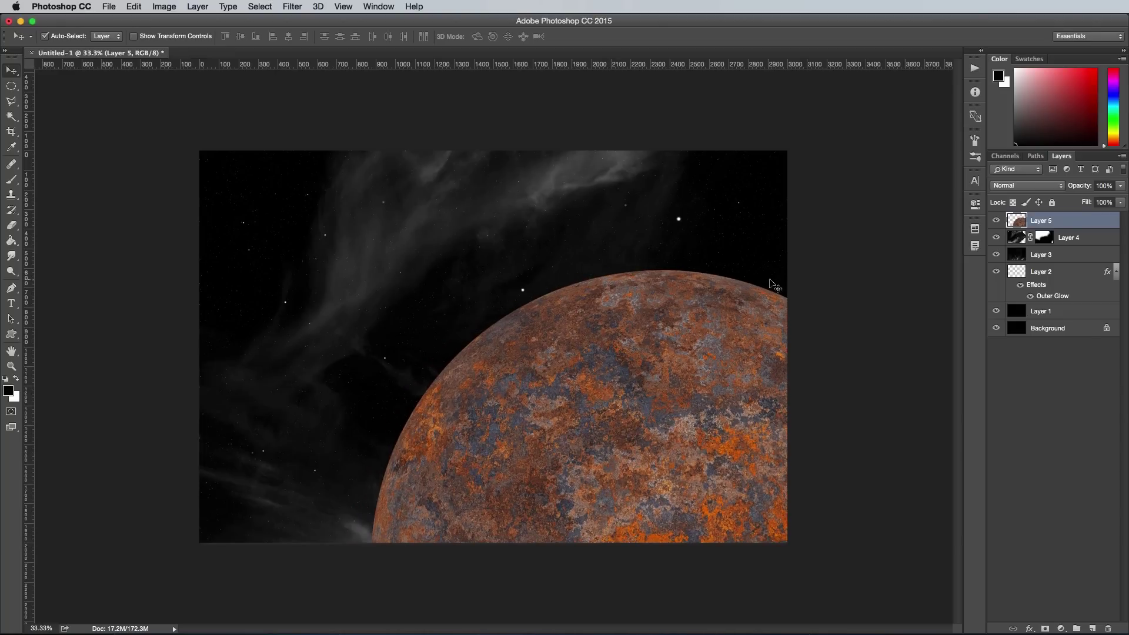
pyautogui.doubleClick(1076, 223)
# Step: Give the planet a larger cyan Outer Glow and a Linear Dodge (Add) Inner Glow at 78%
pyautogui.click(559, 397)
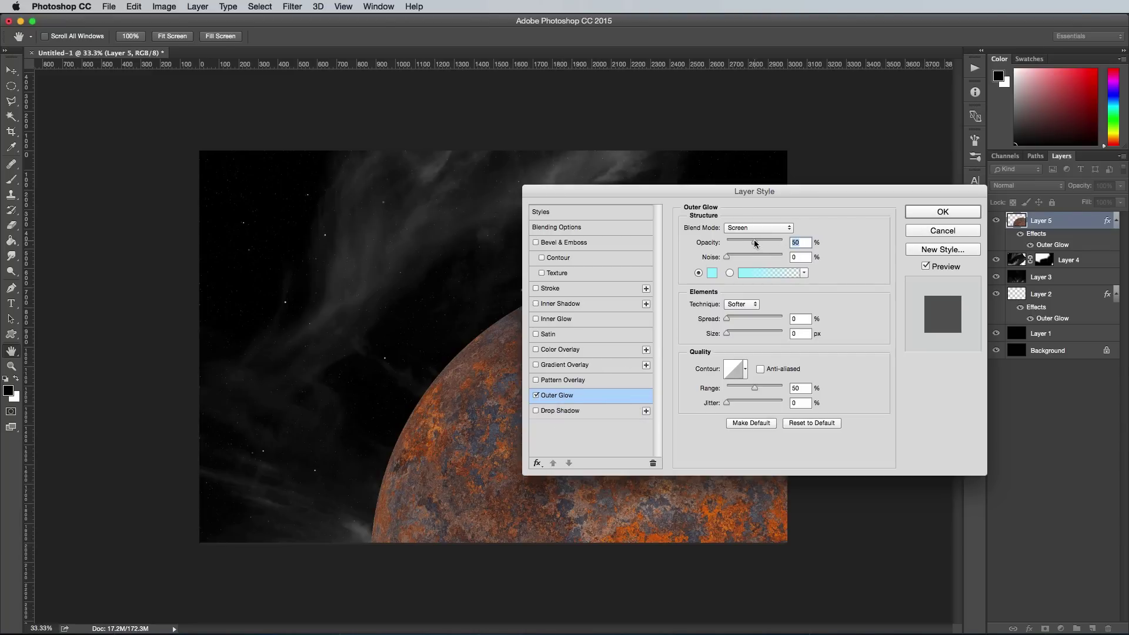
pyautogui.moveTo(754, 331); pyautogui.dragTo(742, 334)
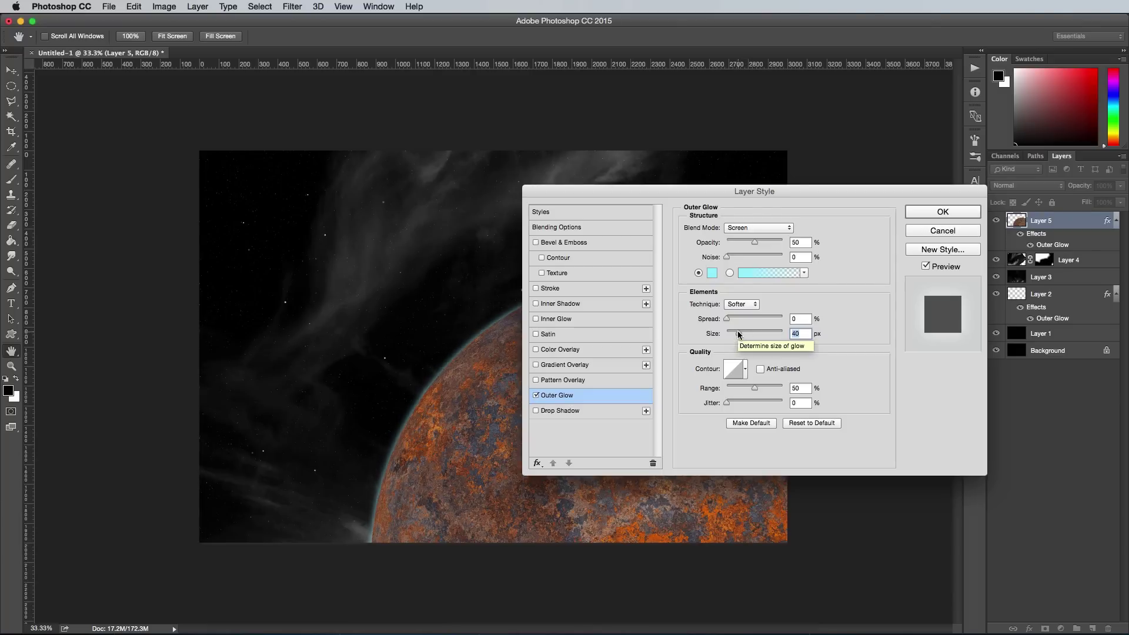
pyautogui.click(556, 319)
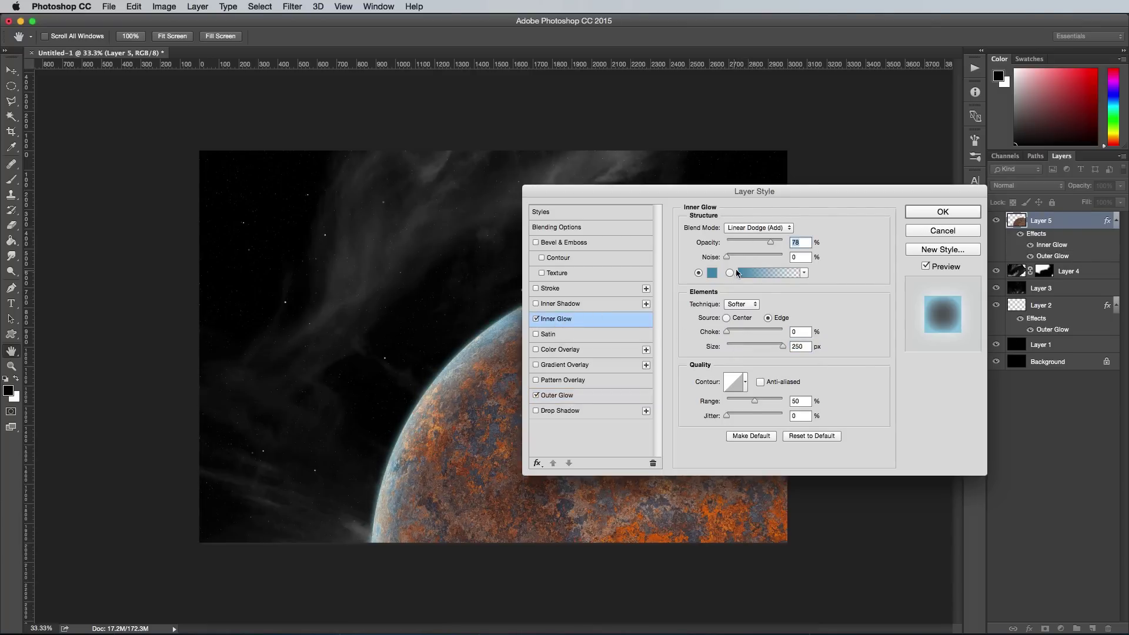
pyautogui.click(760, 230)
pyautogui.click(761, 230)
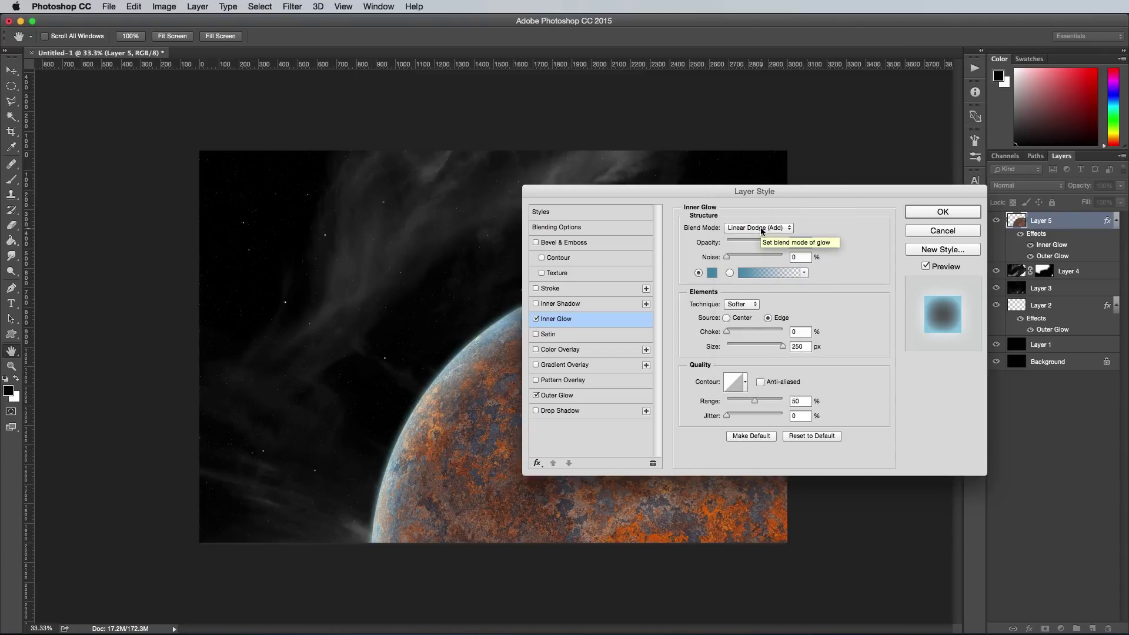
pyautogui.moveTo(767, 242); pyautogui.dragTo(770, 242)
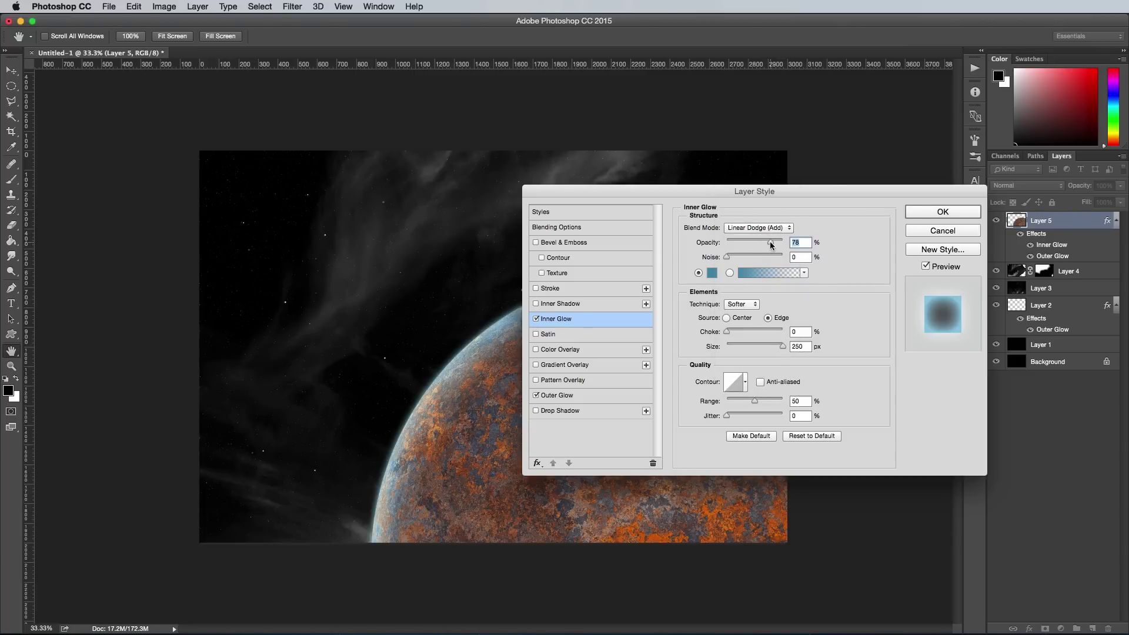
pyautogui.click(940, 212)
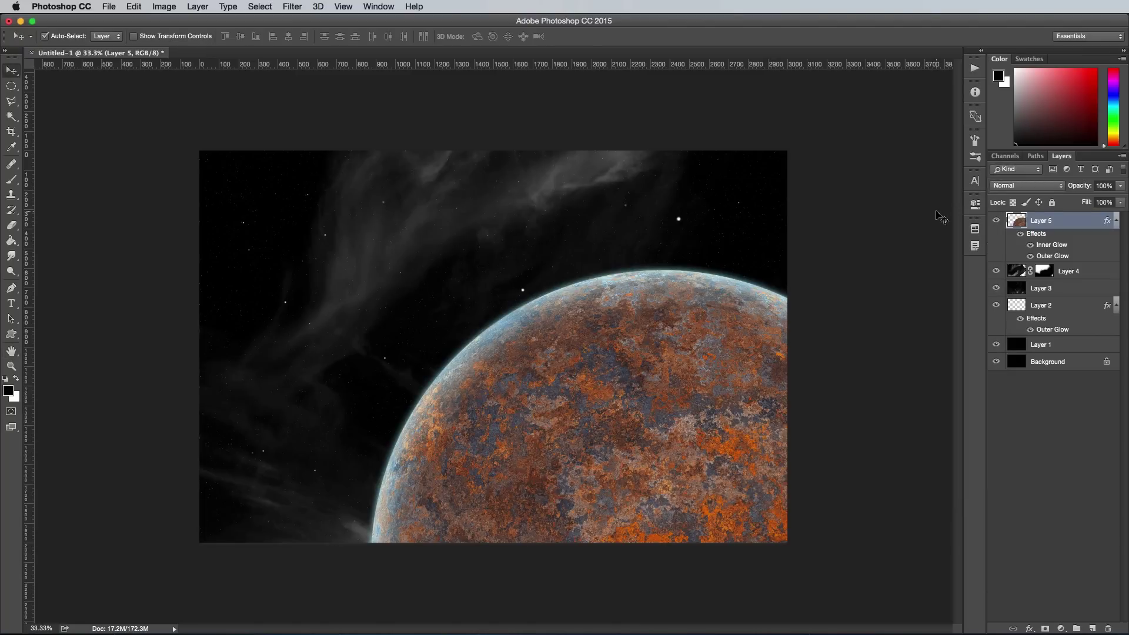
# Step: Fill a planet-shaped black circle on a new layer and shift it down-right, leaving a crescent
pyautogui.keyDown('ctrl'); pyautogui.click(1017, 222); pyautogui.keyUp('ctrl')
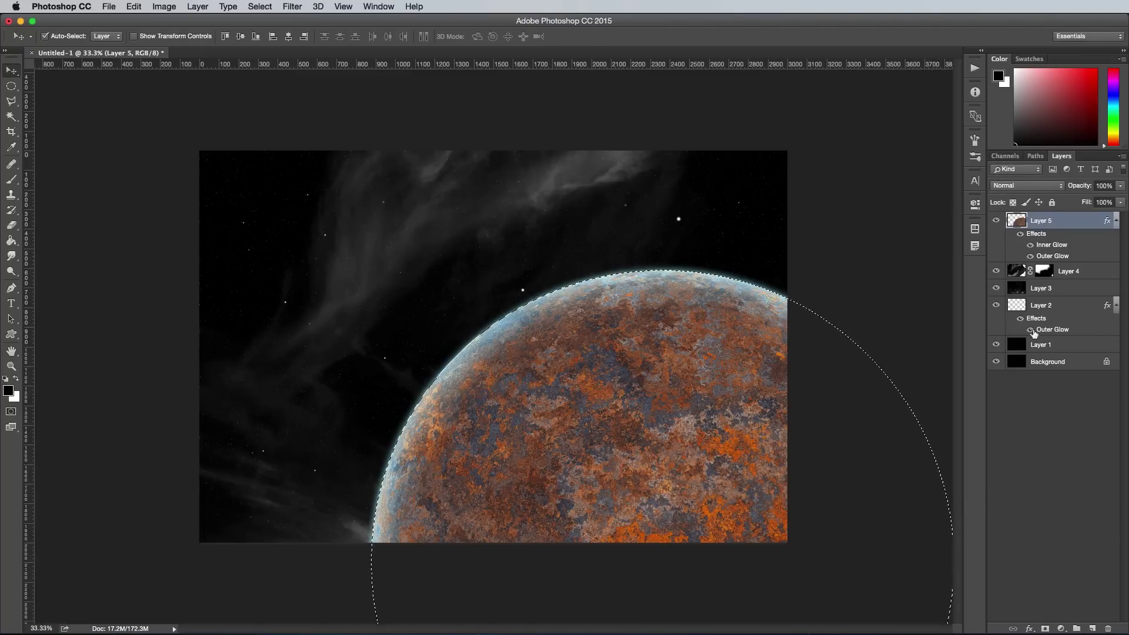
pyautogui.click(1093, 628)
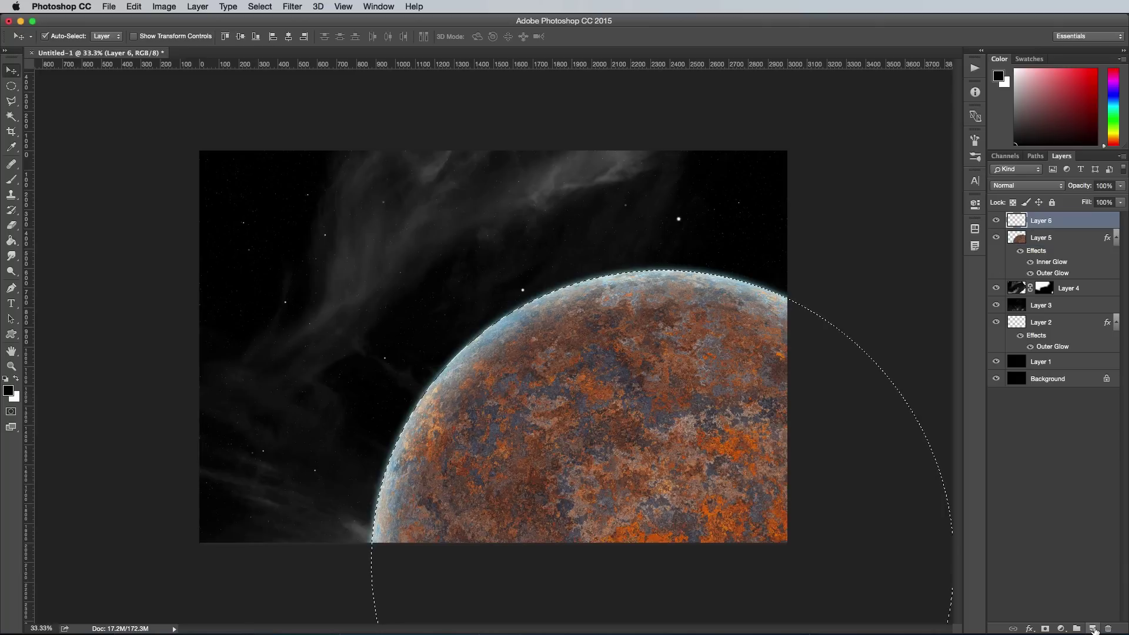
pyautogui.hotkey('alt', 'BackSpace')
pyautogui.hotkey('ctrl', 'd')
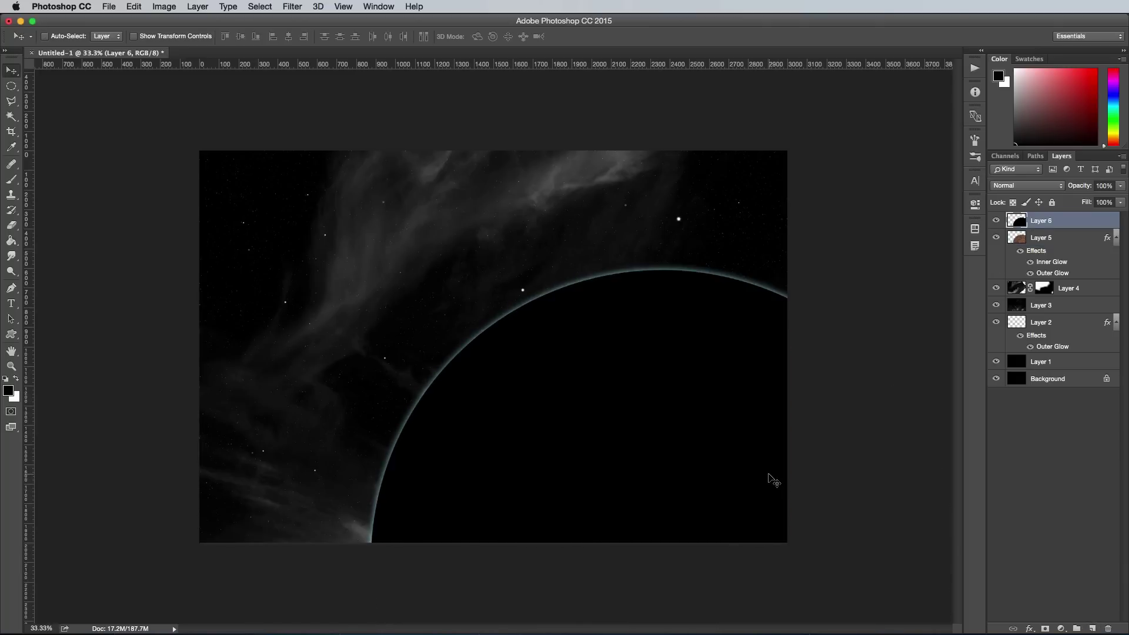
pyautogui.moveTo(677, 411); pyautogui.dragTo(679, 441)
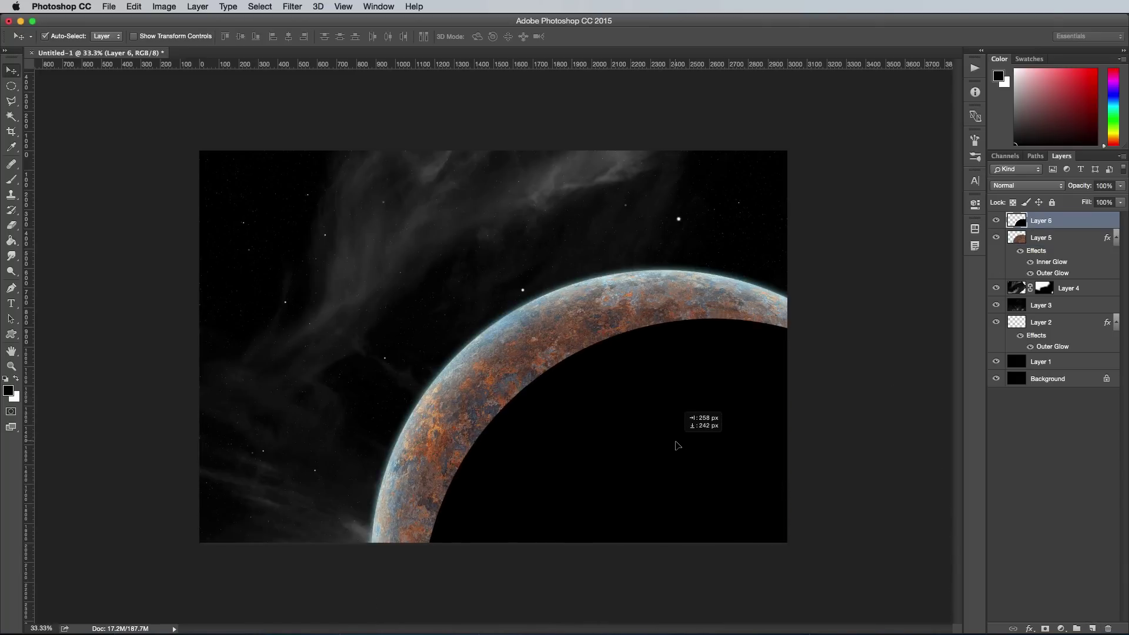
pyautogui.moveTo(679, 441); pyautogui.dragTo(680, 449)
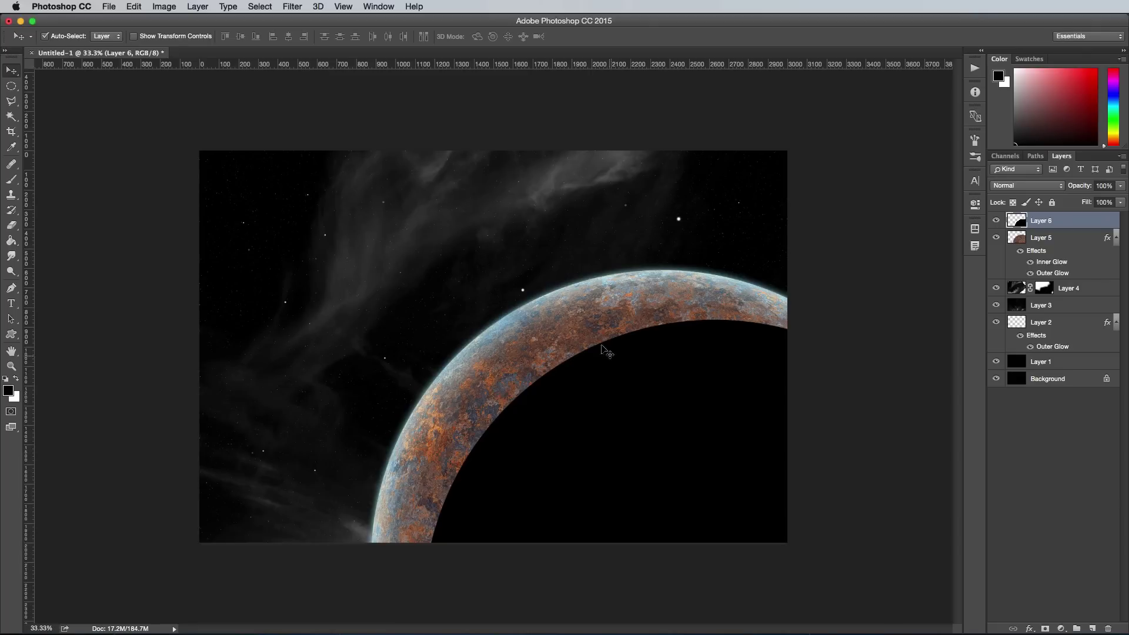
# Step: Blur the black shadow with a radius-200 Gaussian Blur and enlarge it over the planet
pyautogui.click(303, 6)
pyautogui.moveTo(298, 146)
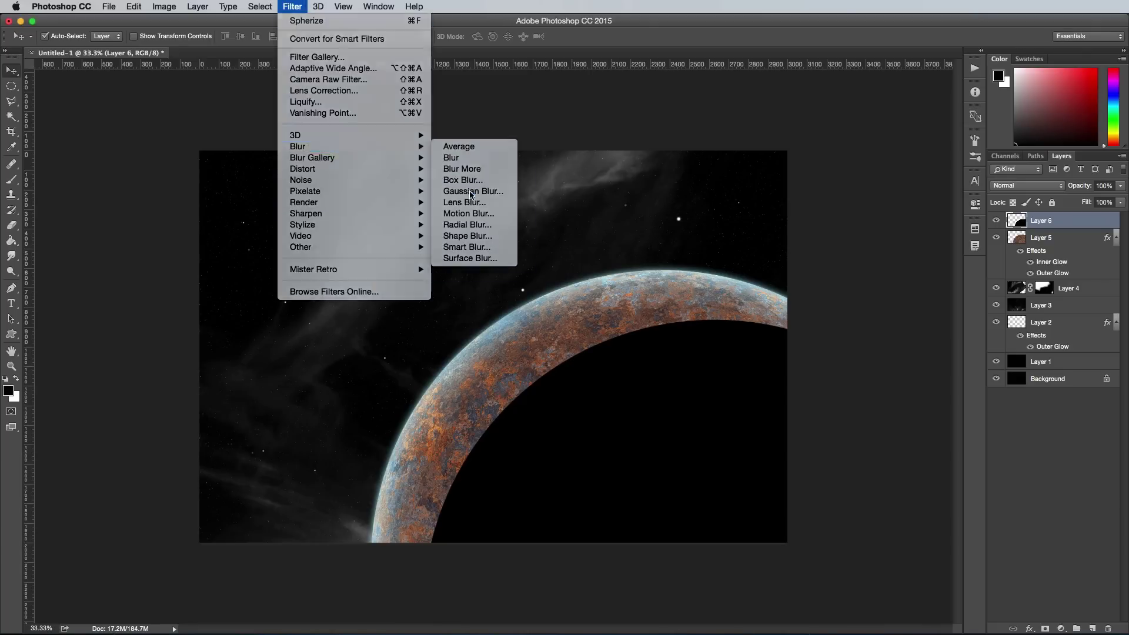
pyautogui.click(467, 206)
pyautogui.write('200')
pyautogui.press('Return')
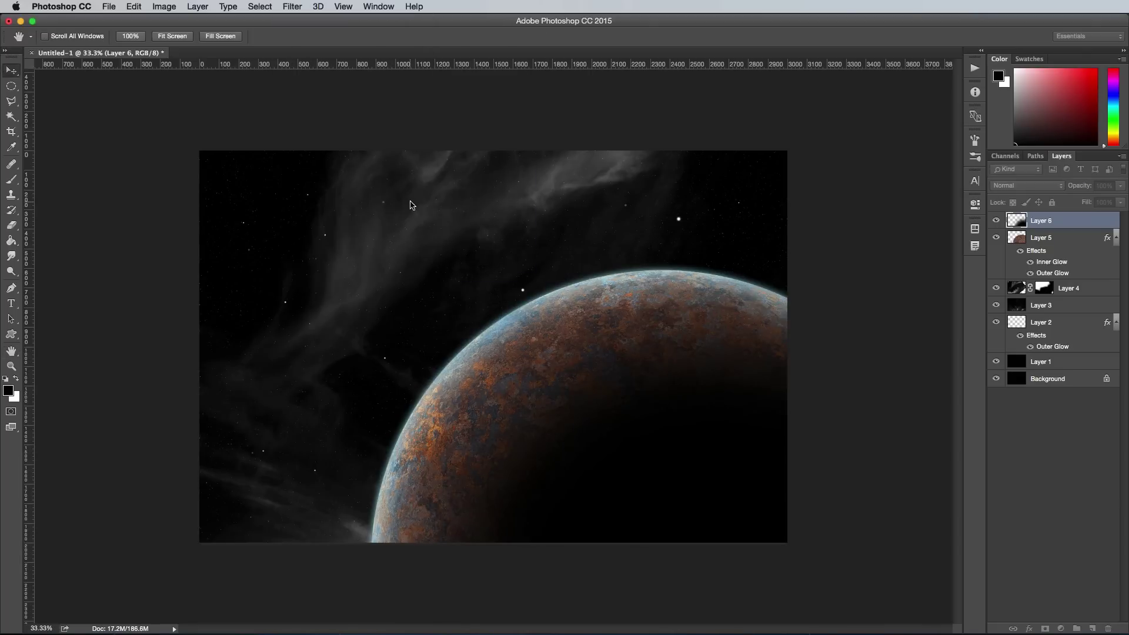
pyautogui.press('v')
pyautogui.hotkey('ctrl', 't')
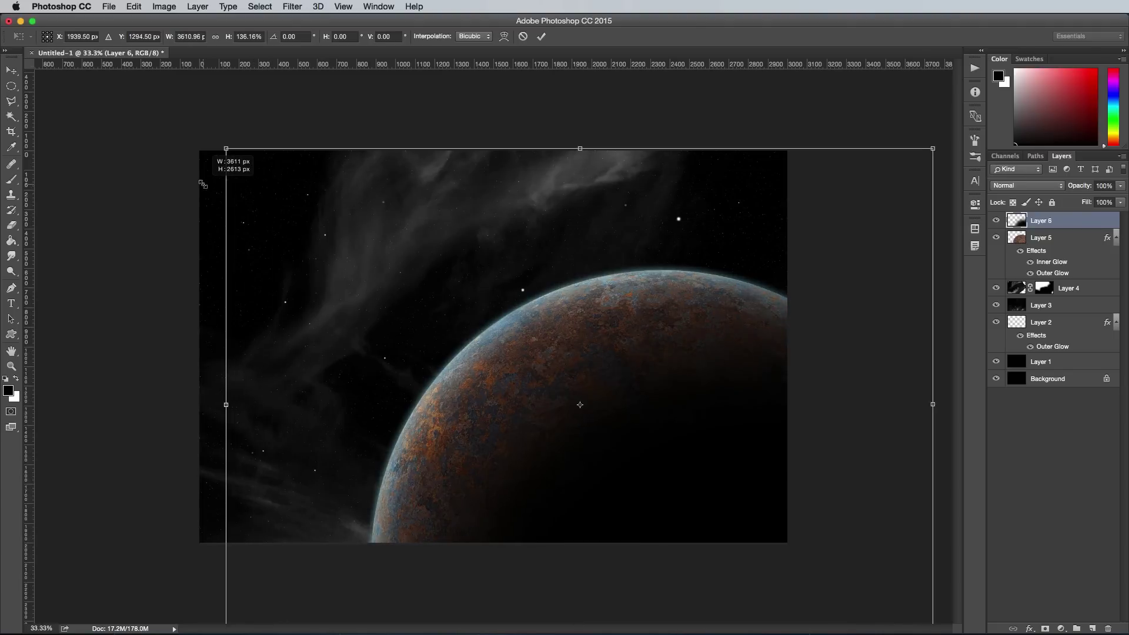
pyautogui.moveTo(255, 197); pyautogui.dragTo(201, 184)
pyautogui.press('Return')
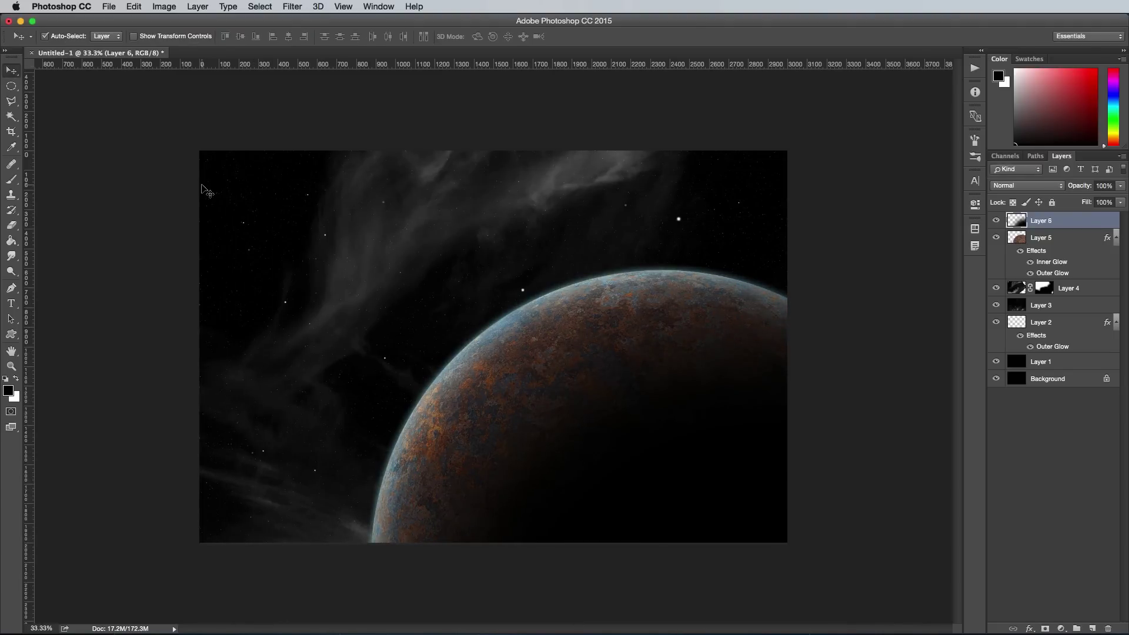
# Step: Boost the planet layer's contrast with Levels, deepening darks and brightening lights
pyautogui.click(1015, 238)
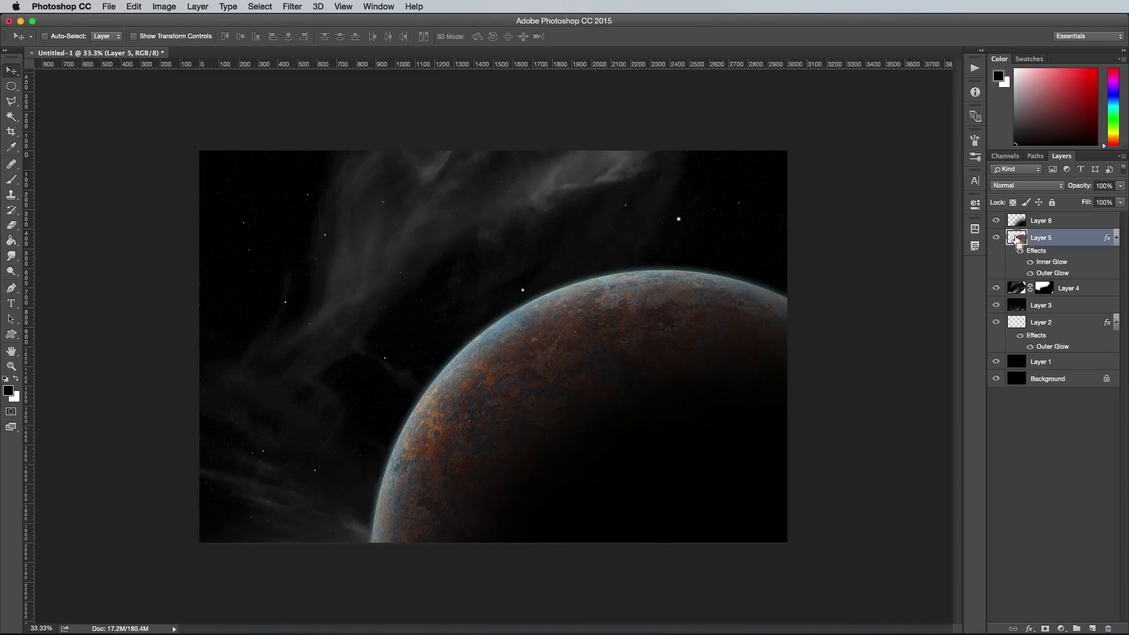
pyautogui.hotkey('ctrl', 'l')
pyautogui.moveTo(689, 340); pyautogui.dragTo(700, 339)
pyautogui.moveTo(838, 340); pyautogui.dragTo(822, 341)
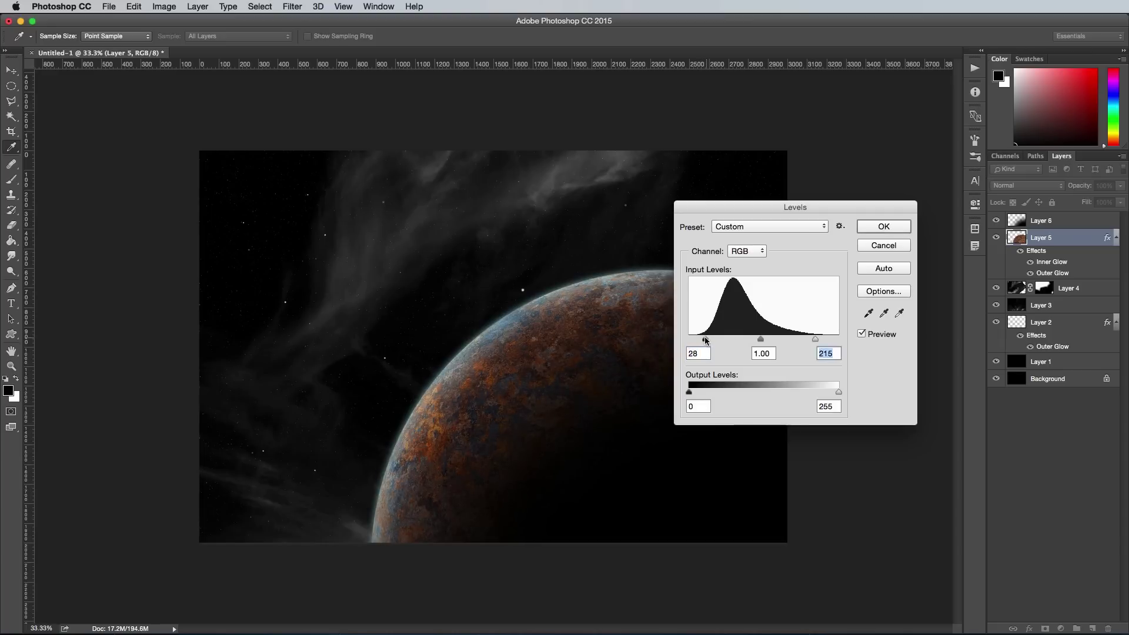
pyautogui.click(877, 228)
# Step: Paint a soft white glow along the planet's left edge and upper rim on a new layer
pyautogui.click(1091, 628)
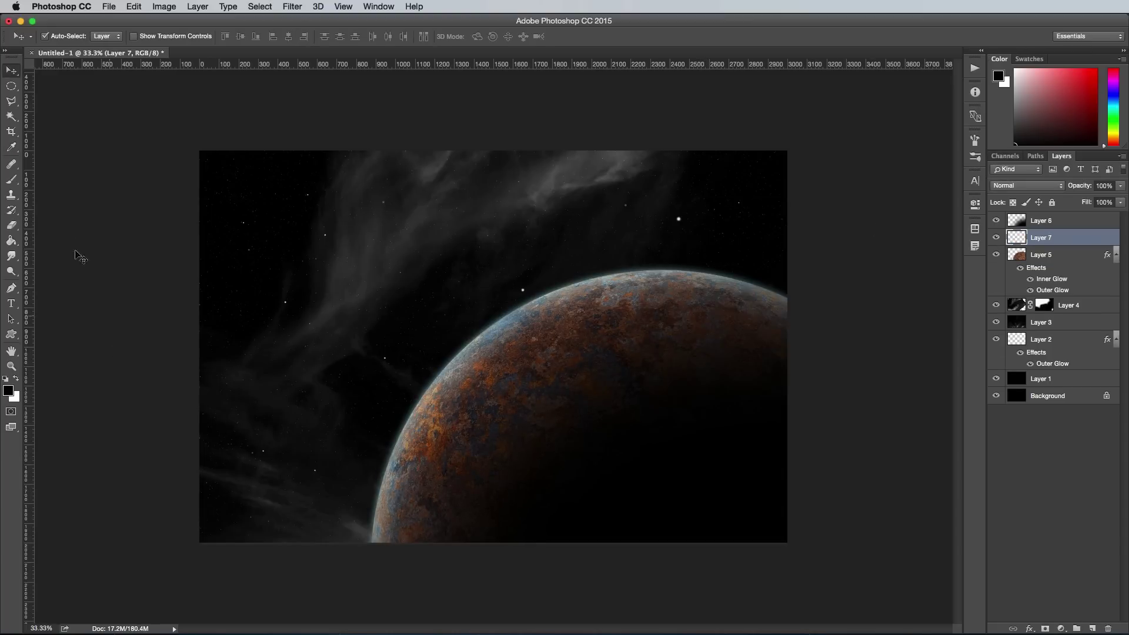
pyautogui.click(12, 179)
pyautogui.press('x')
pyautogui.click(375, 441)
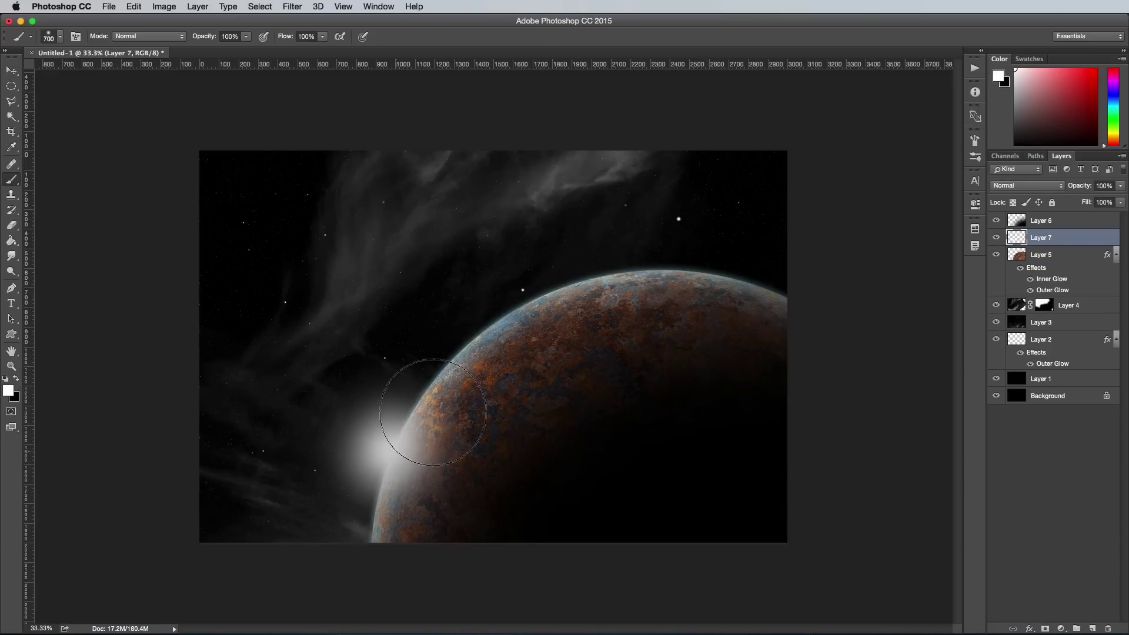
pyautogui.click(498, 327)
pyautogui.press('[')
pyautogui.click(569, 291)
pyautogui.click(626, 256)
pyautogui.click(706, 260)
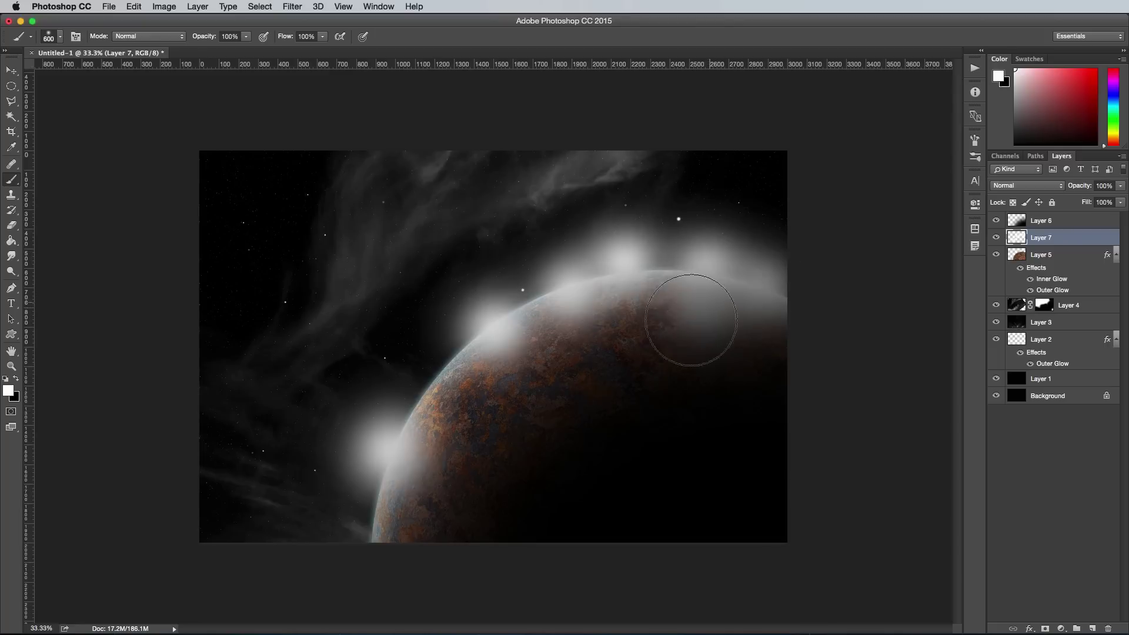
pyautogui.moveTo(490, 325); pyautogui.dragTo(662, 307)
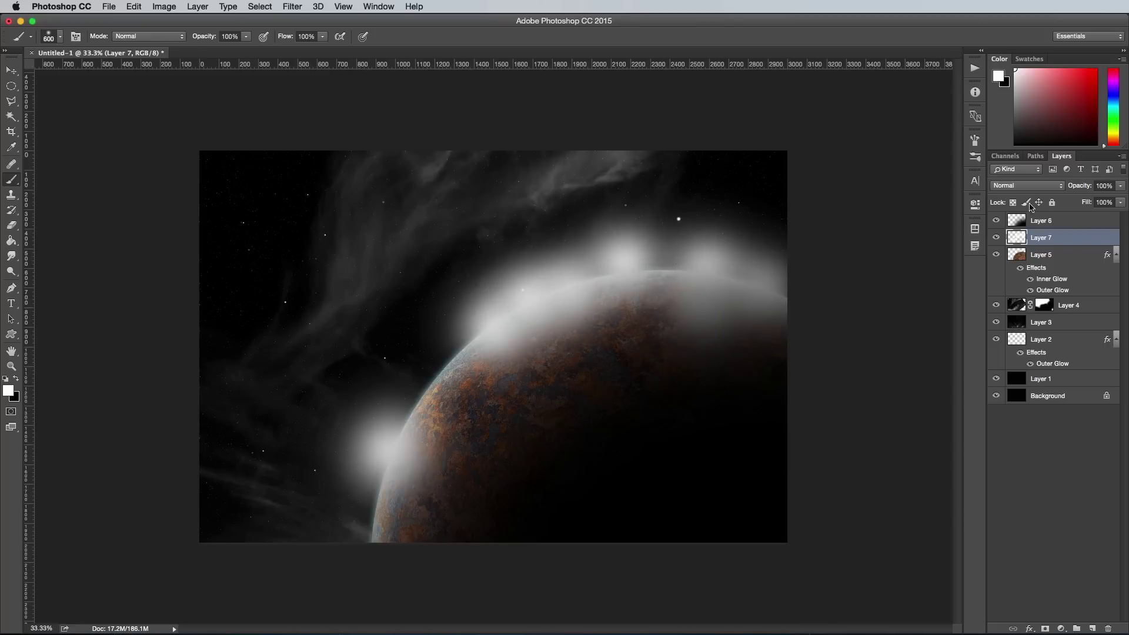
# Step: Blend the glow layer as Overlay at 30% opacity and add another empty layer
pyautogui.click(1028, 186)
pyautogui.click(1009, 312)
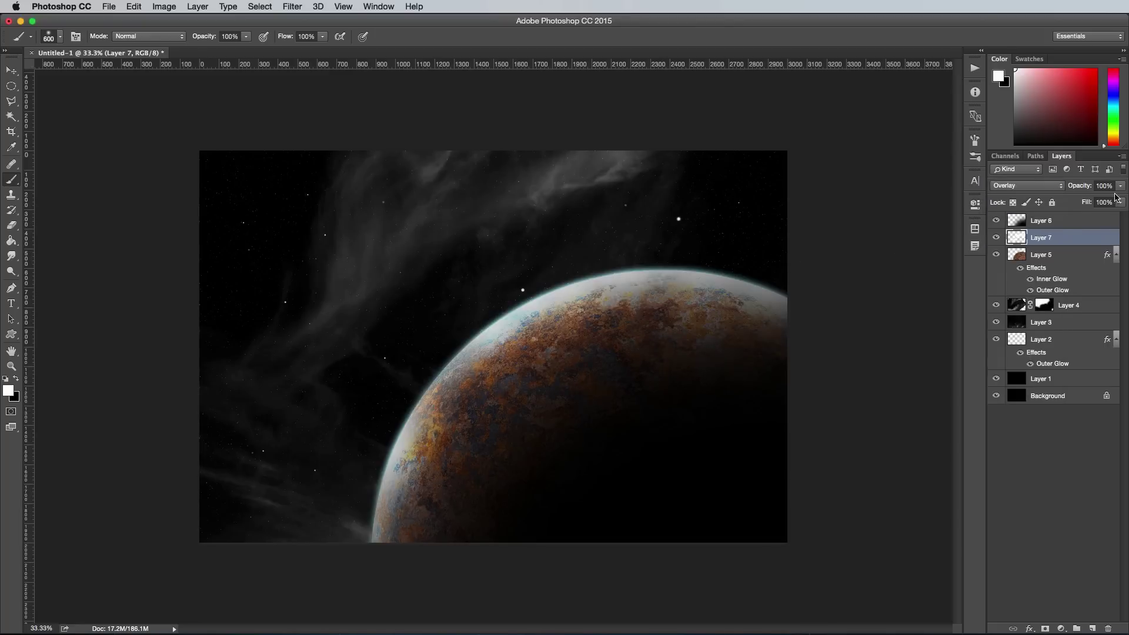
pyautogui.write('30')
pyautogui.press('Tab')
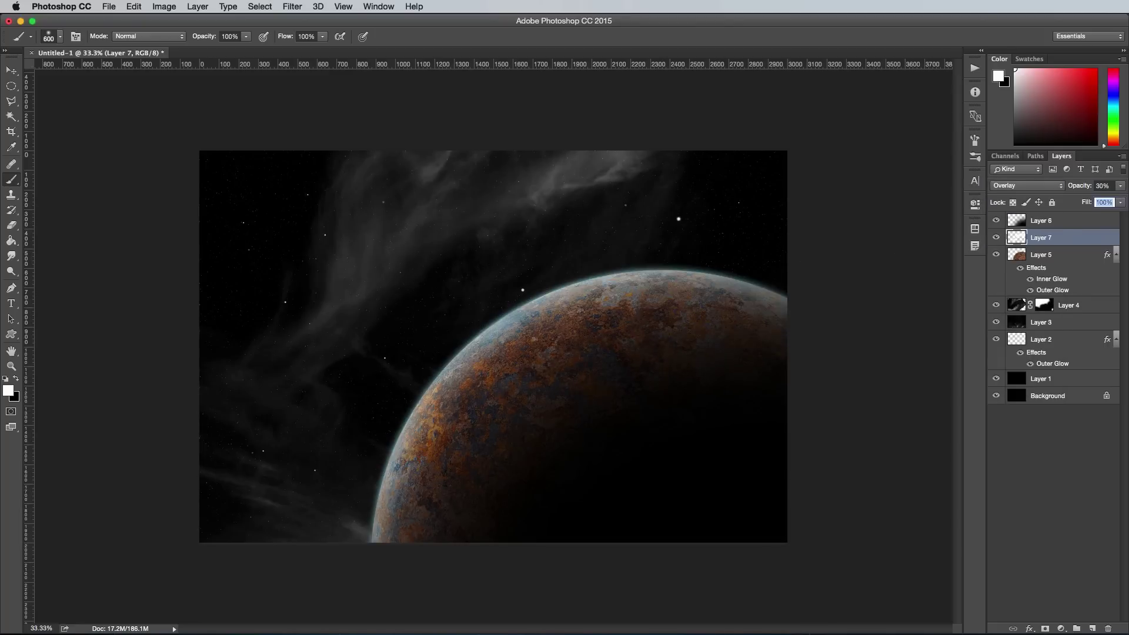
pyautogui.press('v')
pyautogui.click(1093, 628)
# Step: Set the foreground colour to a dark muted blue
pyautogui.click(10, 389)
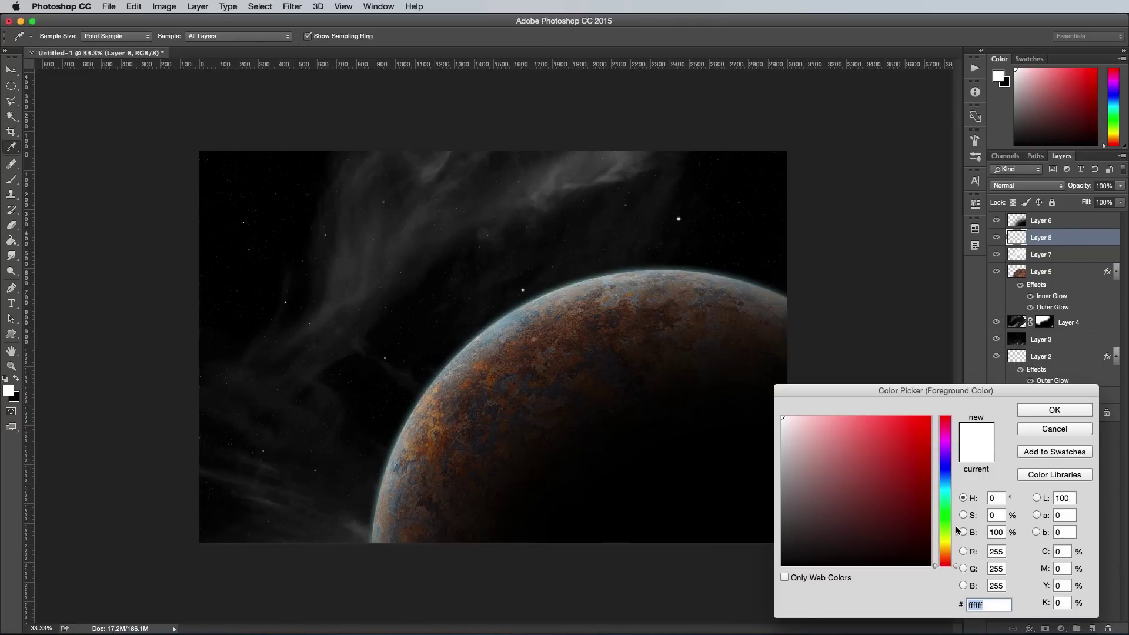
pyautogui.click(853, 504)
pyautogui.moveTo(945, 464)
pyautogui.mouseDown()
pyautogui.moveTo(944, 516)
pyautogui.moveTo(945, 468)
pyautogui.mouseUp()
pyautogui.click(1054, 411)
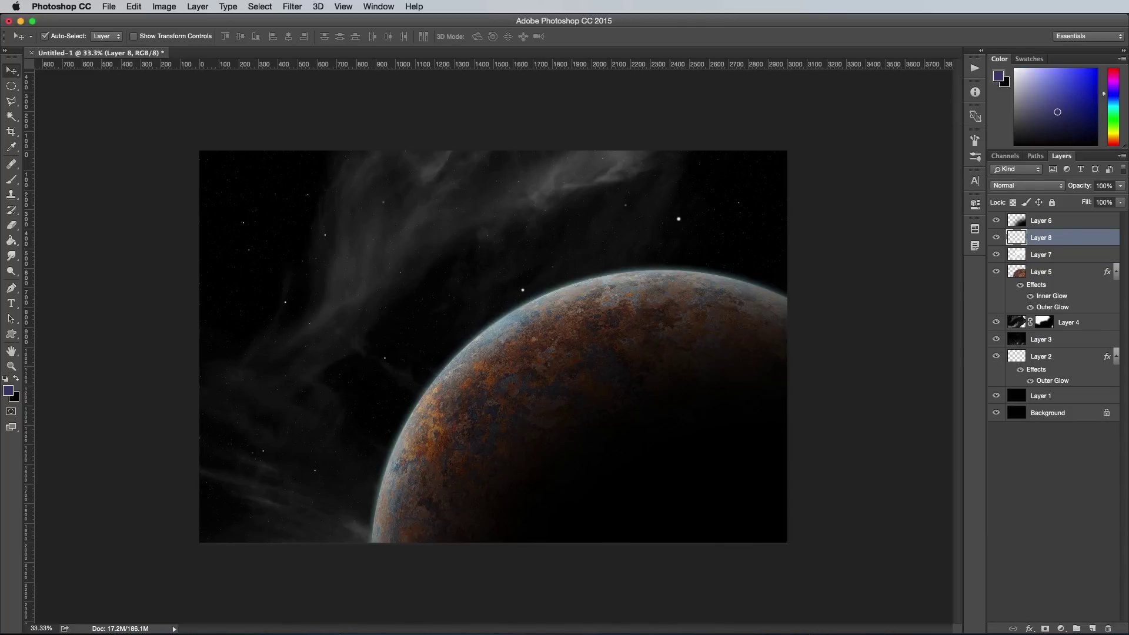
# Step: Paint broad dark-blue haze over the sky and planet rim, blended as Overlay
pyautogui.press('b')
pyautogui.press(']')
pyautogui.press(']')
pyautogui.press(']')
pyautogui.click(344, 482)
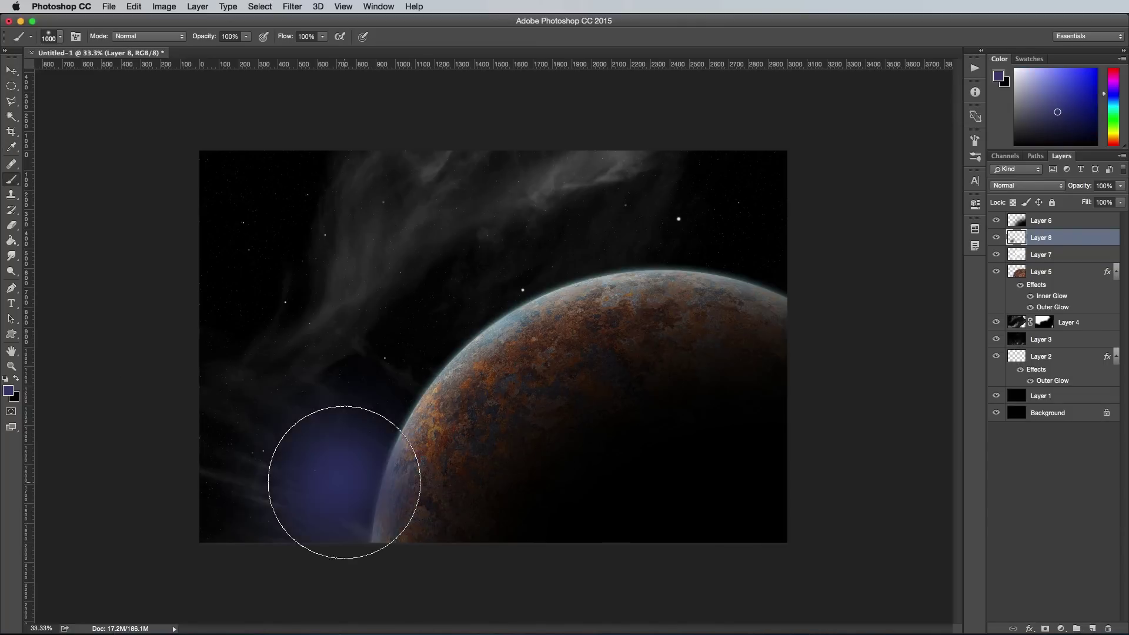
pyautogui.press(']')
pyautogui.press(']')
pyautogui.moveTo(278, 321); pyautogui.dragTo(636, 212)
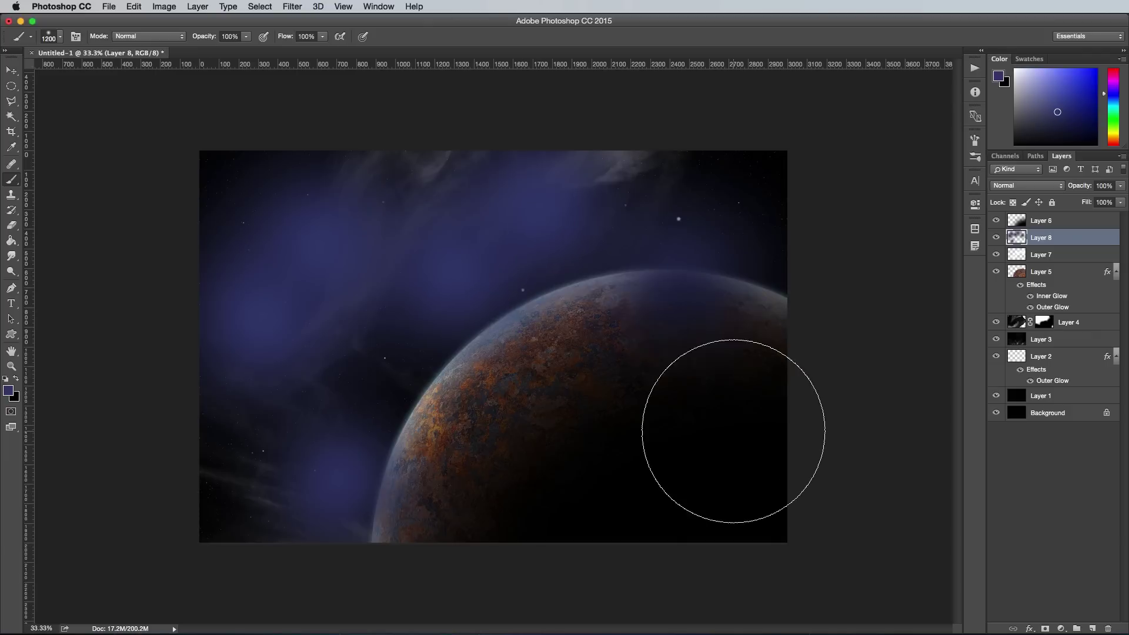
pyautogui.click(434, 459)
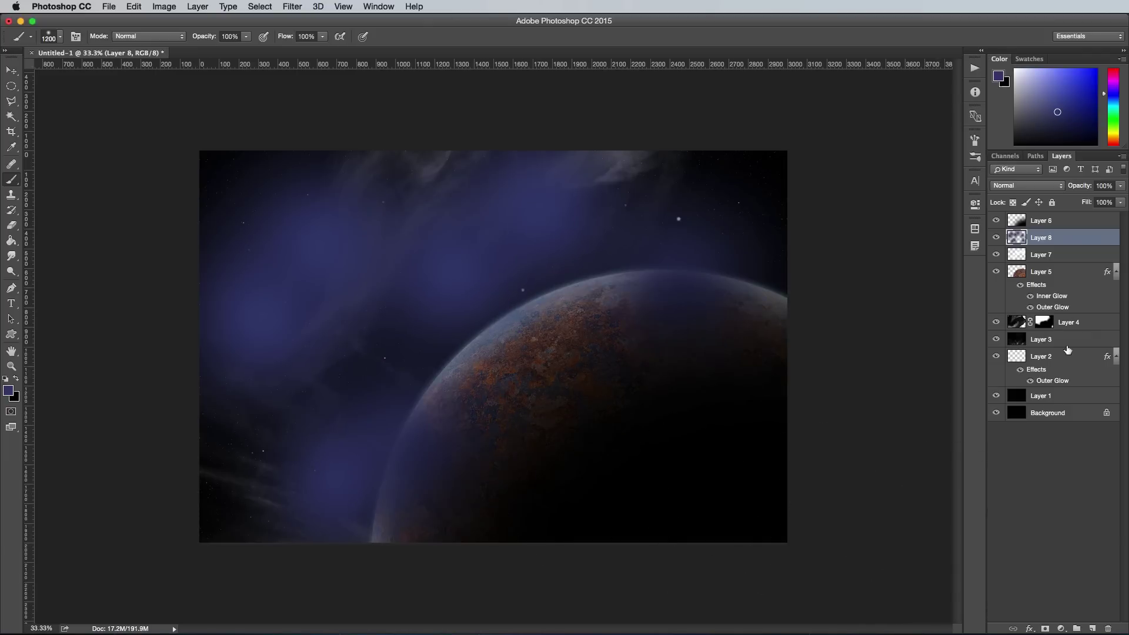
pyautogui.click(1041, 186)
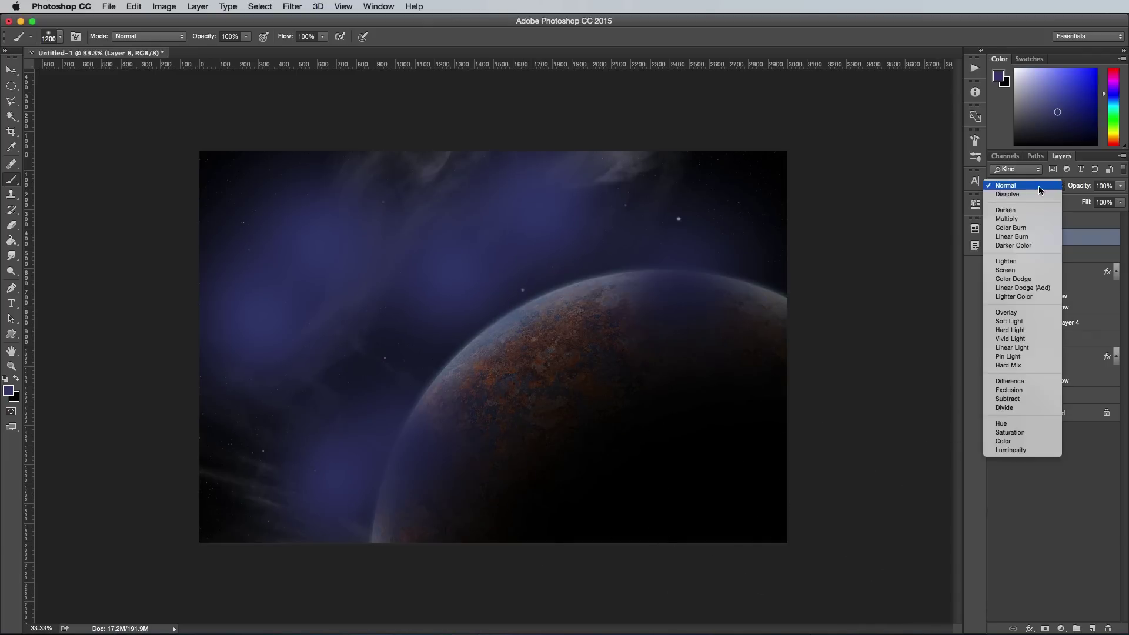
pyautogui.click(1033, 314)
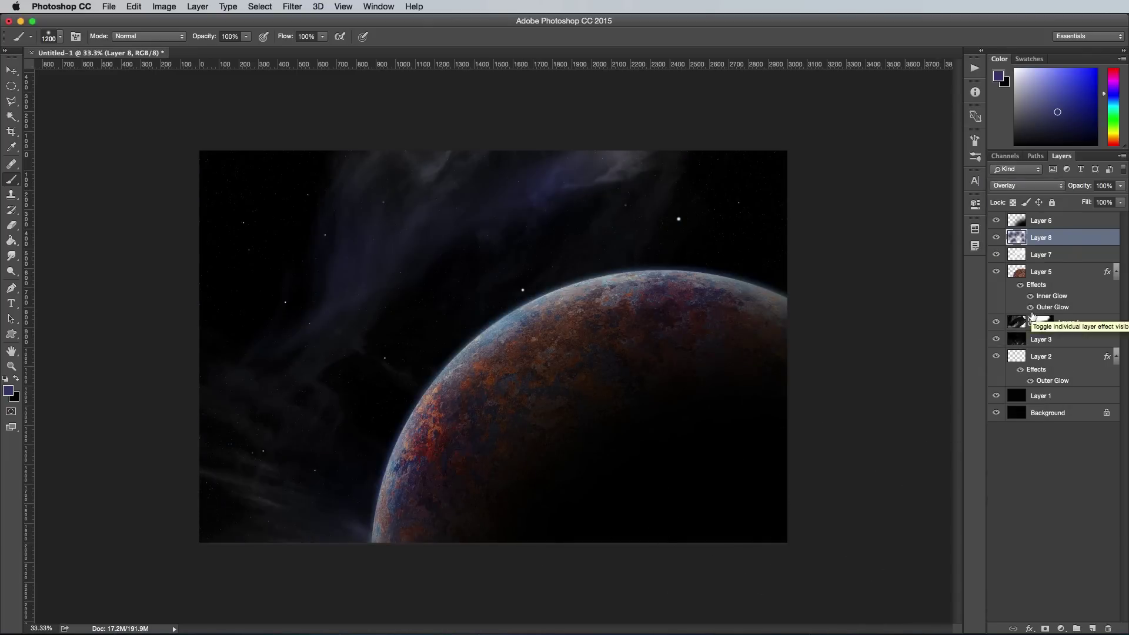
# Step: Add a new Overlay layer and paint cyan over the upper nebula
pyautogui.click(1093, 628)
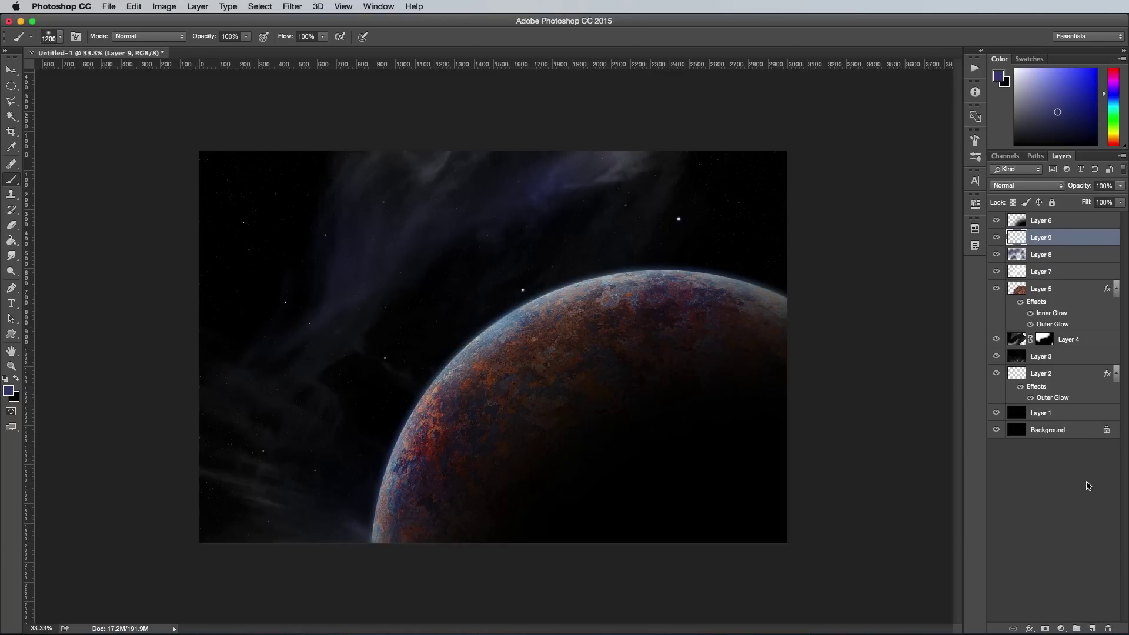
pyautogui.click(1033, 189)
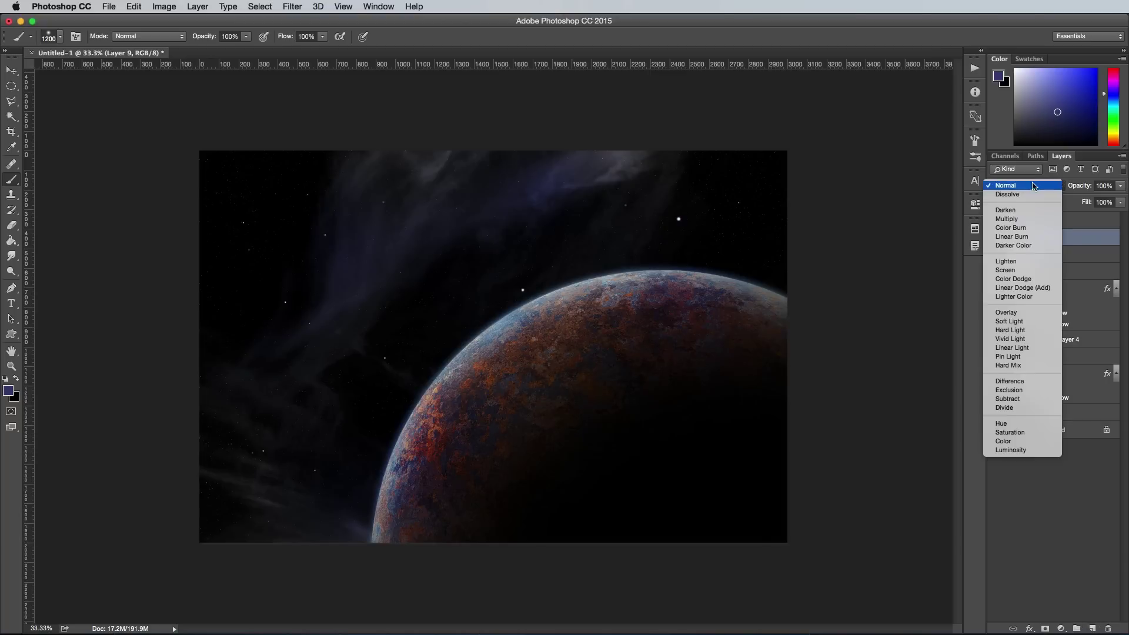
pyautogui.click(1026, 314)
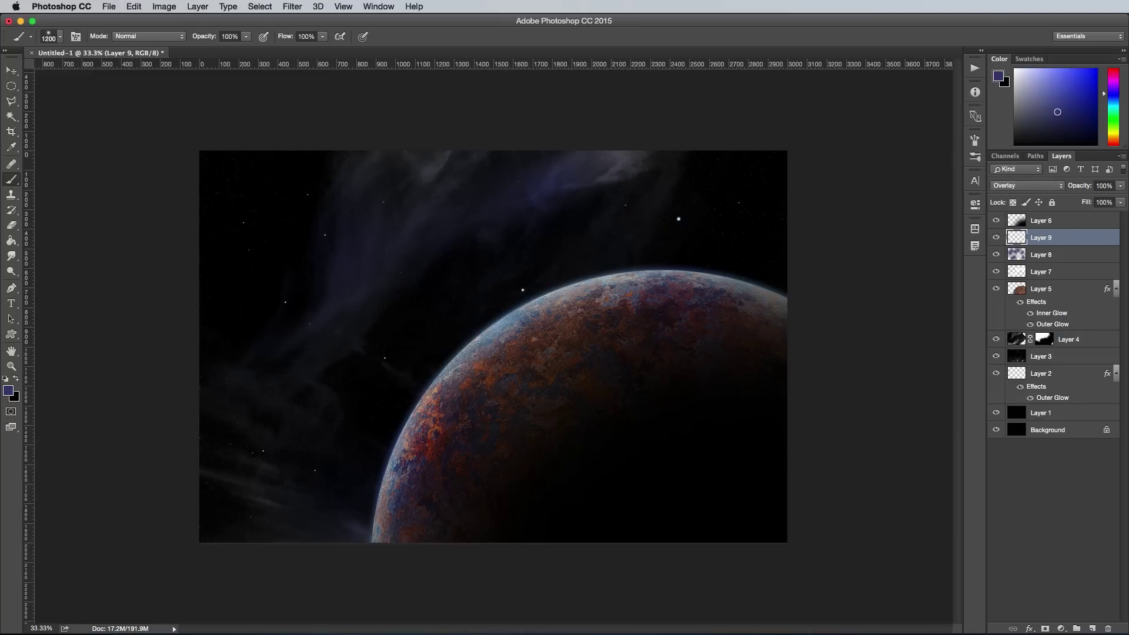
pyautogui.click(20, 399)
pyautogui.write('6df')
pyautogui.click(945, 492)
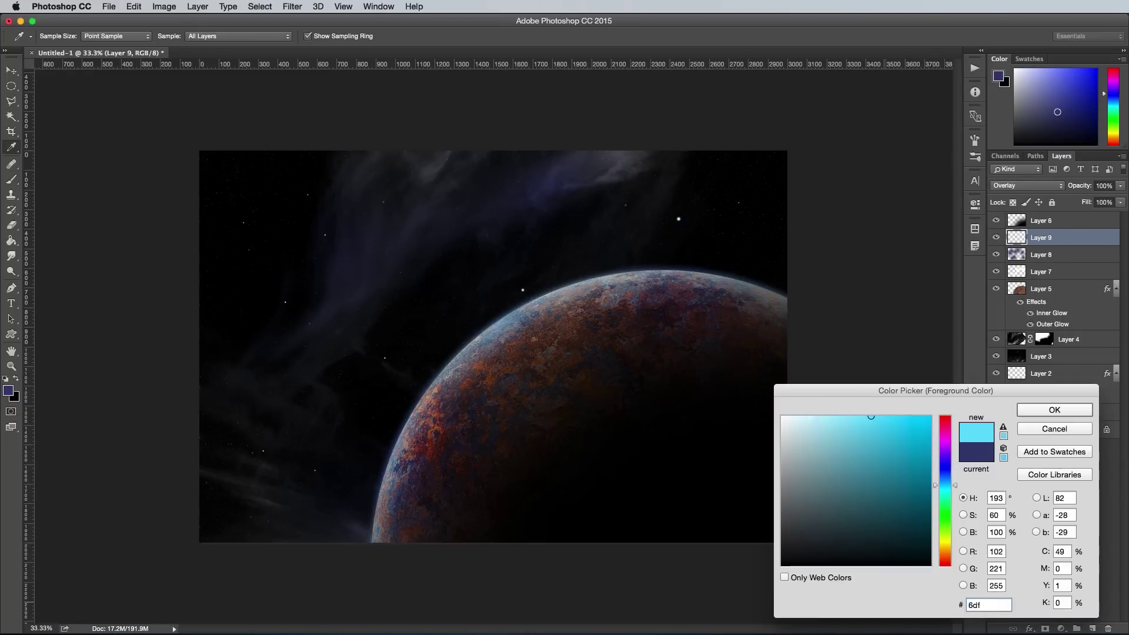
pyautogui.click(1054, 409)
pyautogui.moveTo(449, 273)
pyautogui.mouseDown()
pyautogui.moveTo(424, 158)
pyautogui.moveTo(276, 449)
pyautogui.mouseUp()
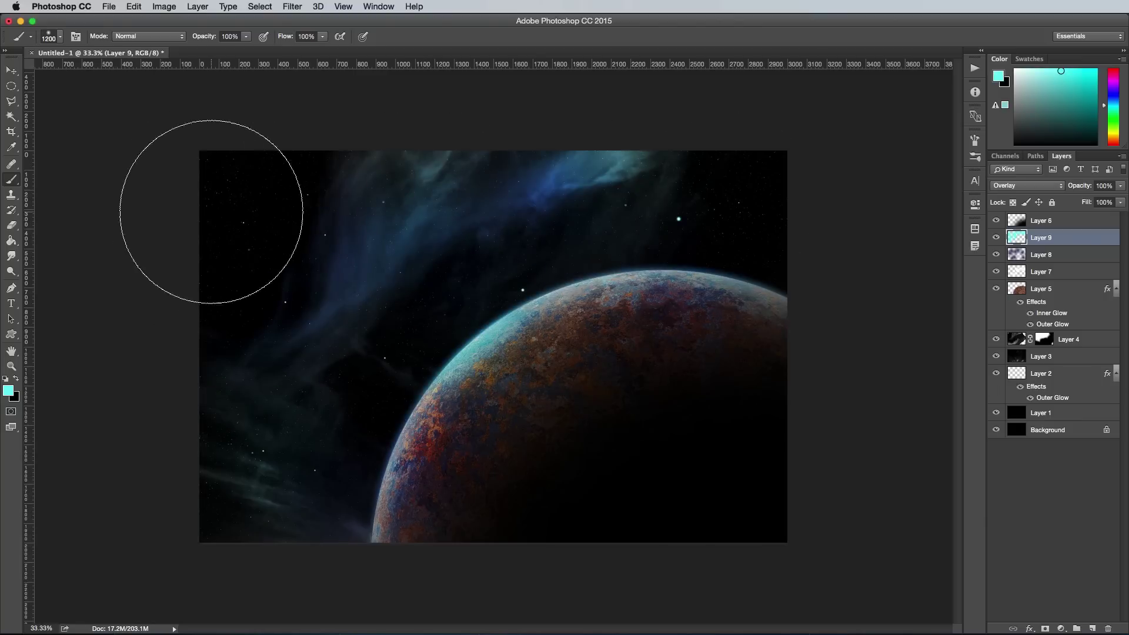
# Step: Paint the upper nebula purple
pyautogui.click(8, 391)
pyautogui.moveTo(945, 492)
pyautogui.mouseDown()
pyautogui.moveTo(945, 466)
pyautogui.moveTo(945, 515)
pyautogui.moveTo(945, 447)
pyautogui.mouseUp()
pyautogui.click(1054, 409)
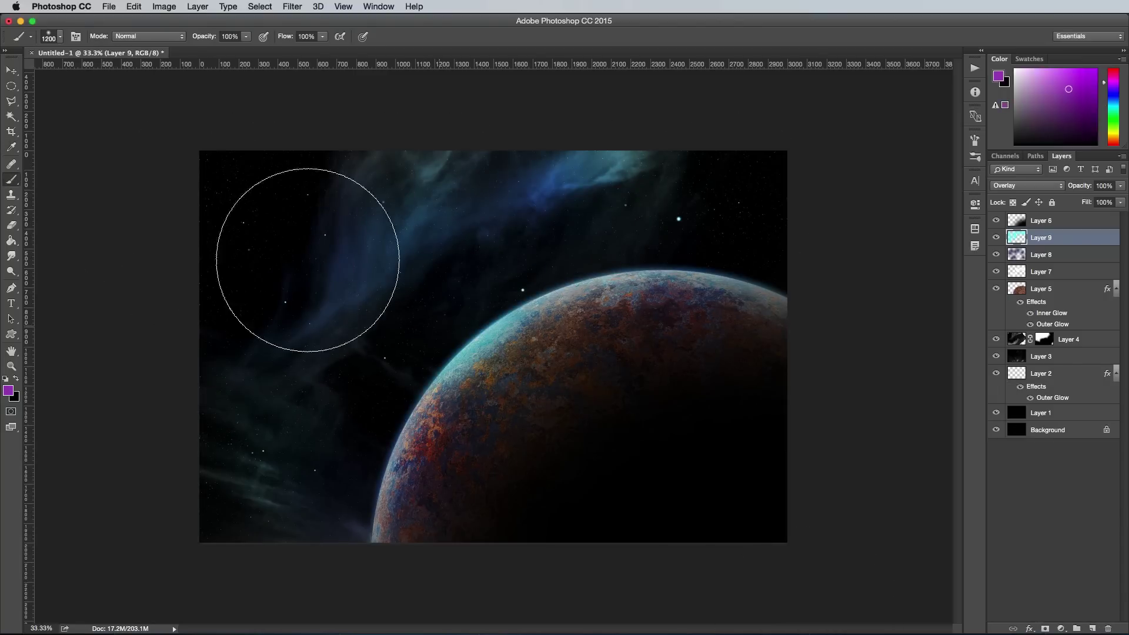
pyautogui.moveTo(614, 187); pyautogui.dragTo(484, 272)
# Step: Paint magenta into the nebula band with a resized brush
pyautogui.press('[')
pyautogui.press('[')
pyautogui.press('[')
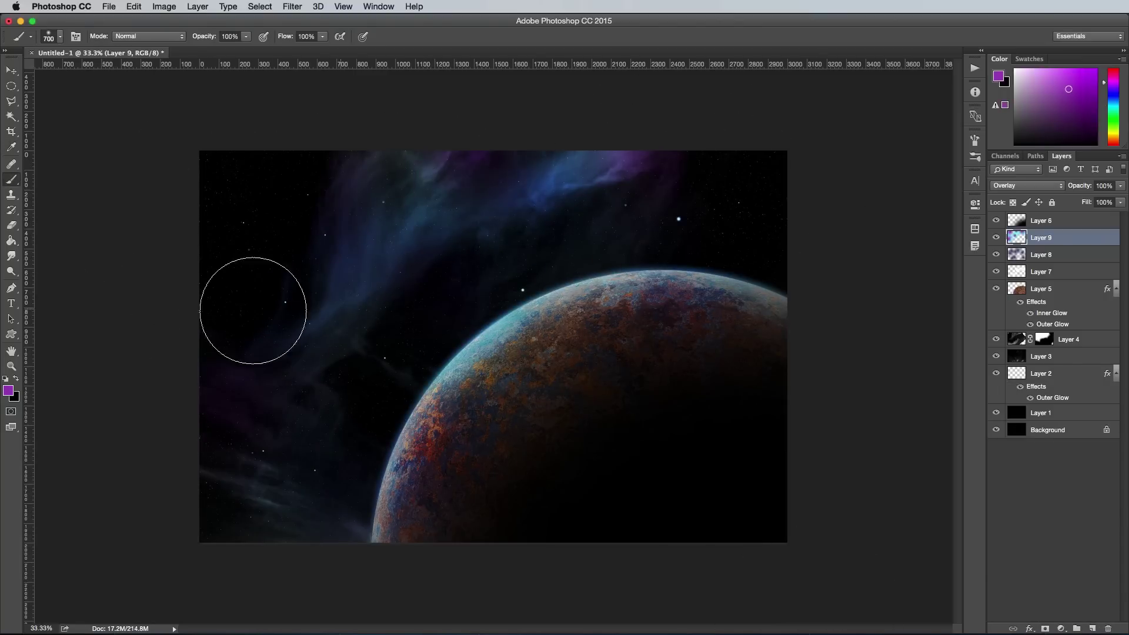
pyautogui.click(10, 391)
pyautogui.moveTo(944, 448)
pyautogui.mouseDown()
pyautogui.moveTo(945, 565)
pyautogui.moveTo(944, 437)
pyautogui.mouseUp()
pyautogui.click(1050, 409)
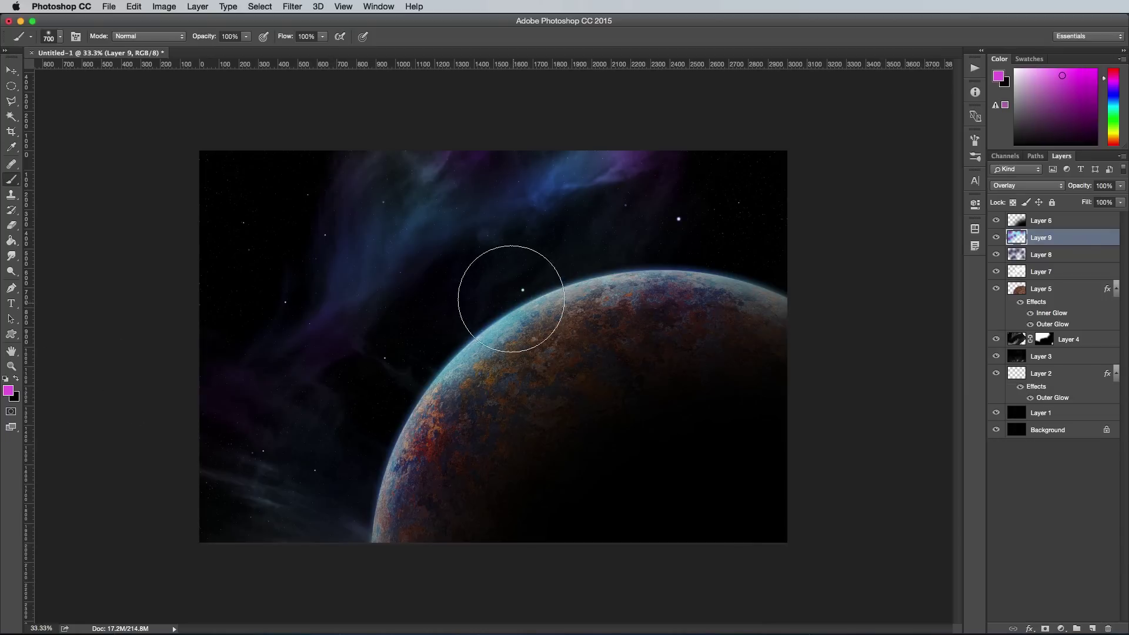
pyautogui.press(']')
pyautogui.moveTo(497, 198)
pyautogui.mouseDown()
pyautogui.moveTo(391, 221)
pyautogui.moveTo(365, 282)
pyautogui.moveTo(514, 207)
pyautogui.mouseUp()
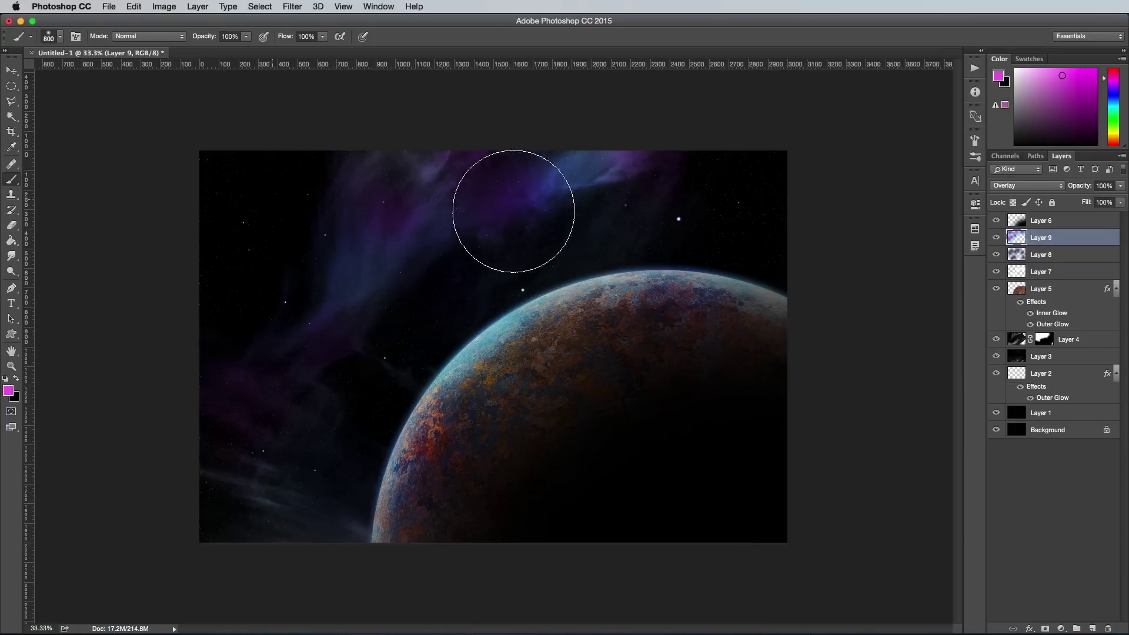
# Step: Place the rocky texture as a sphere, shrunk and moved left of the planet
pyautogui.press('v')
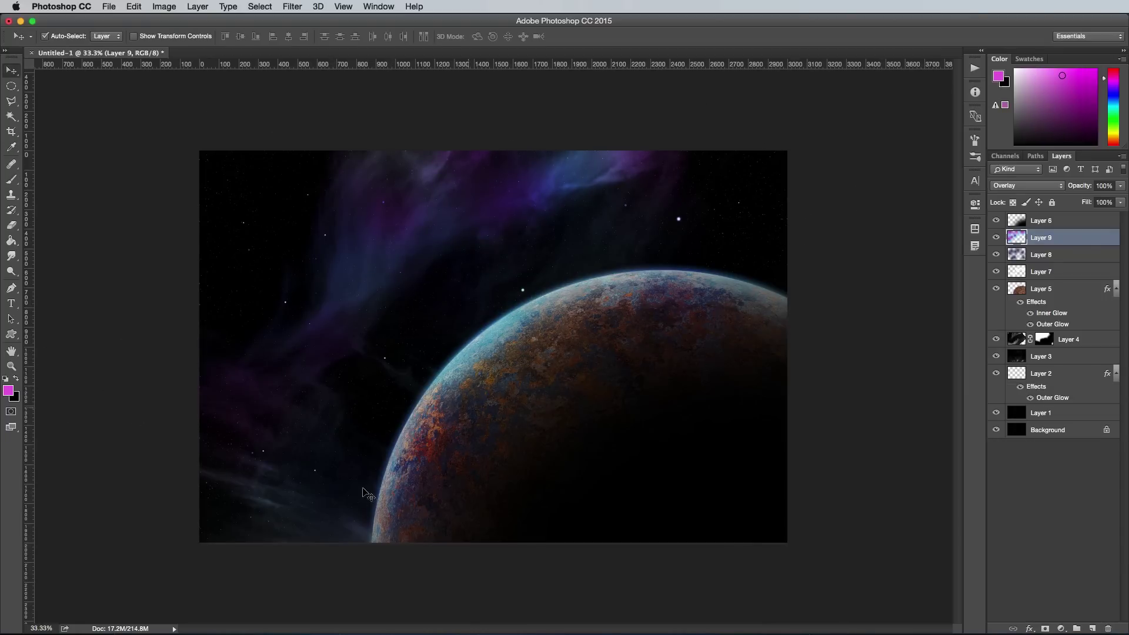
pyautogui.press('F11')
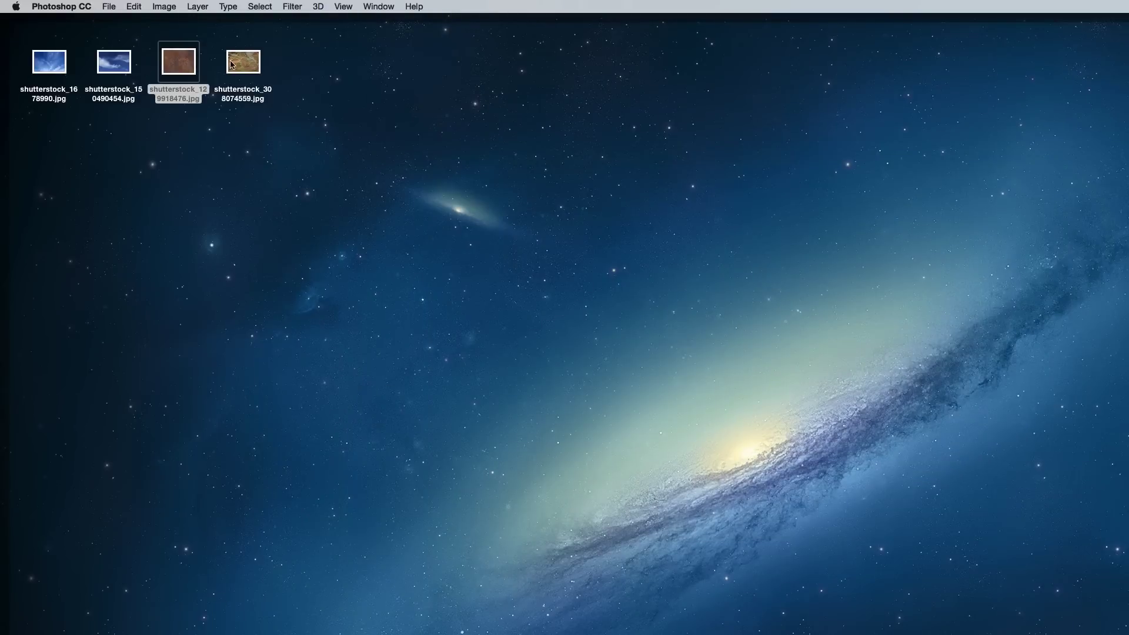
pyautogui.doubleClick(231, 62)
pyautogui.click(292, 7)
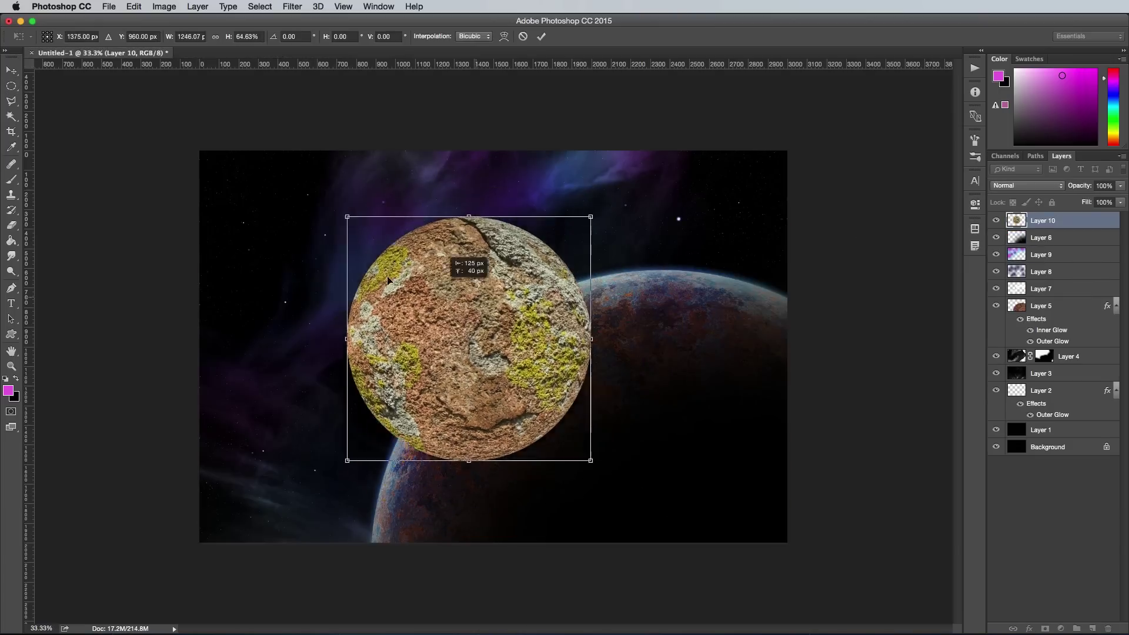
pyautogui.moveTo(388, 279); pyautogui.dragTo(286, 306)
pyautogui.moveTo(488, 485); pyautogui.dragTo(423, 421)
pyautogui.moveTo(318, 282); pyautogui.dragTo(316, 299)
pyautogui.press('Return')
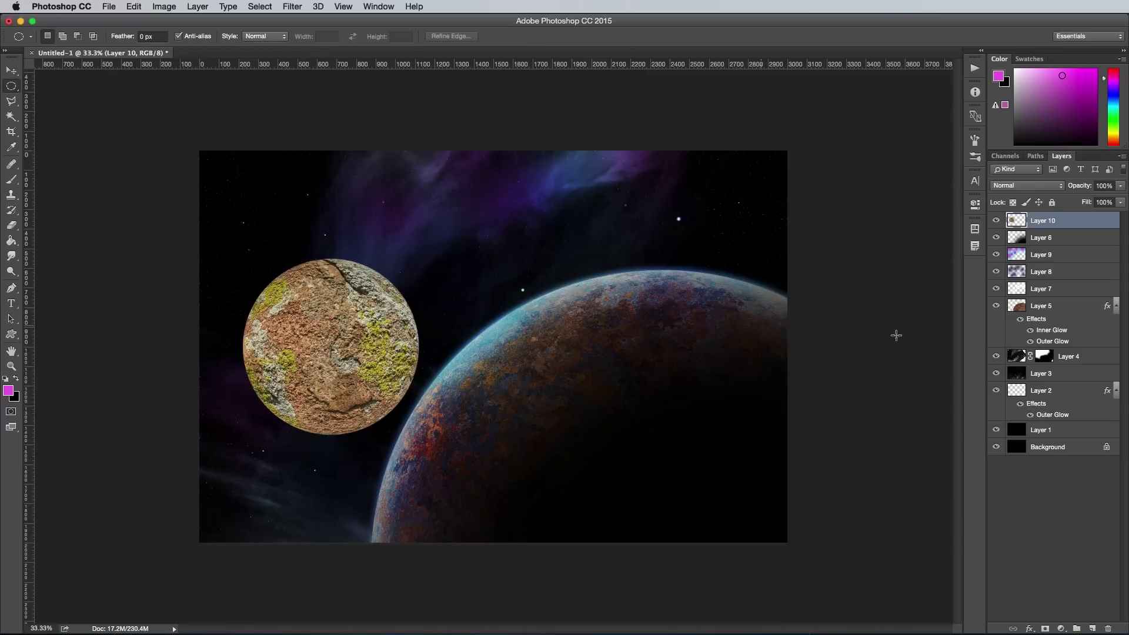
# Step: Copy the planet's layer style and paste it onto the moon layer
pyautogui.rightClick(1068, 307)
pyautogui.click(1102, 549)
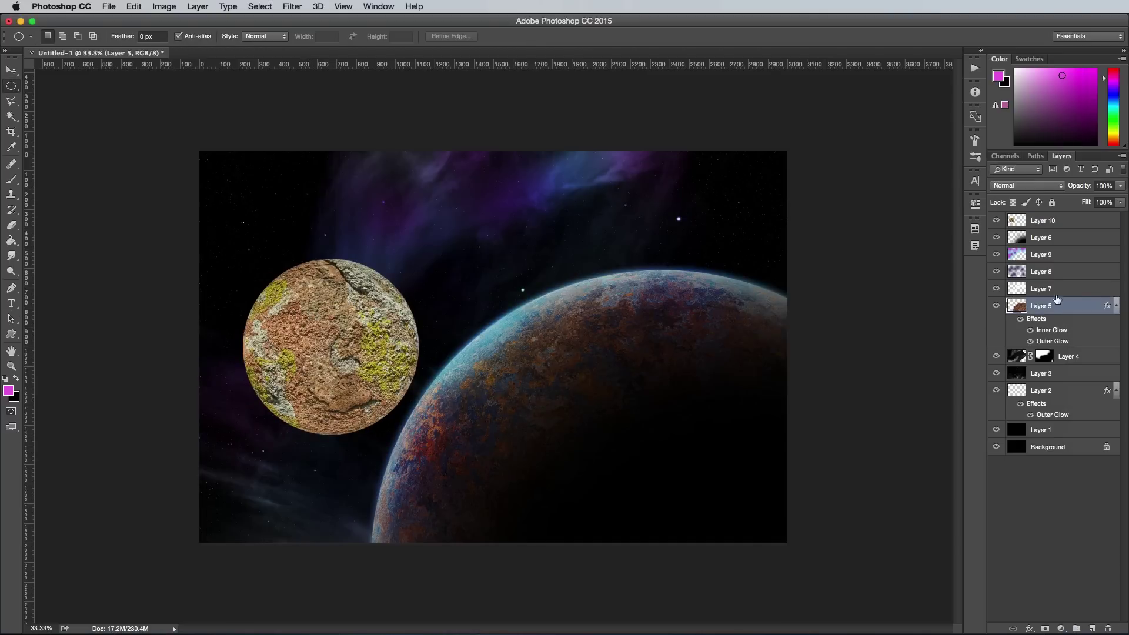
pyautogui.rightClick(1065, 222)
pyautogui.click(1090, 471)
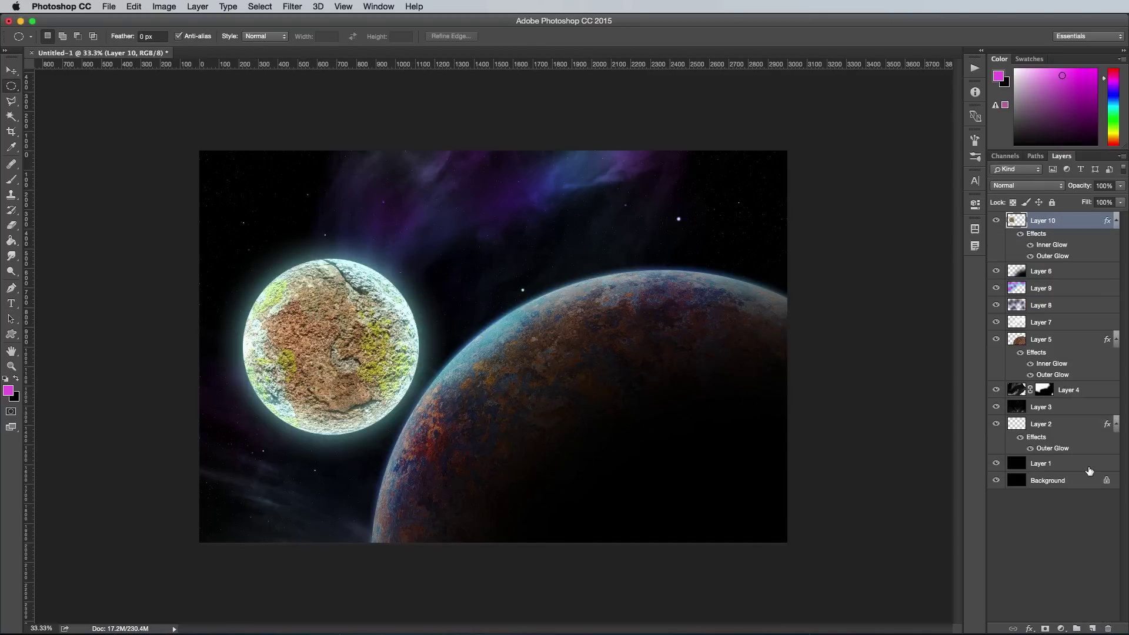
# Step: Set the moon's outer glow to white Color Dodge, opacity 100, size 250
pyautogui.doubleClick(1049, 256)
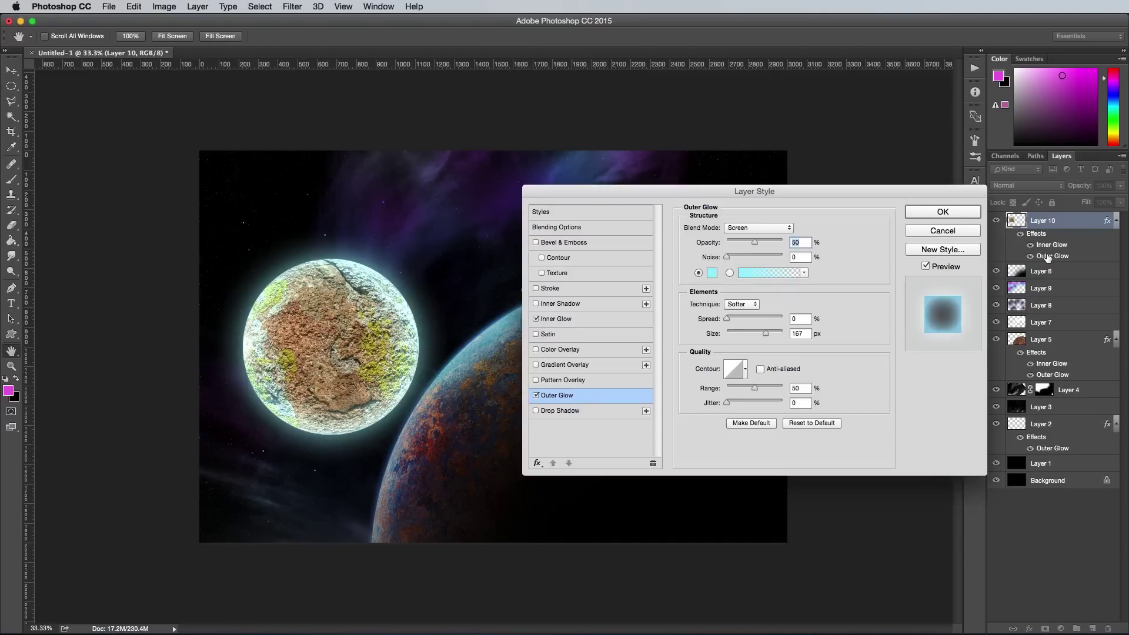
pyautogui.click(769, 232)
pyautogui.click(746, 244)
pyautogui.click(712, 273)
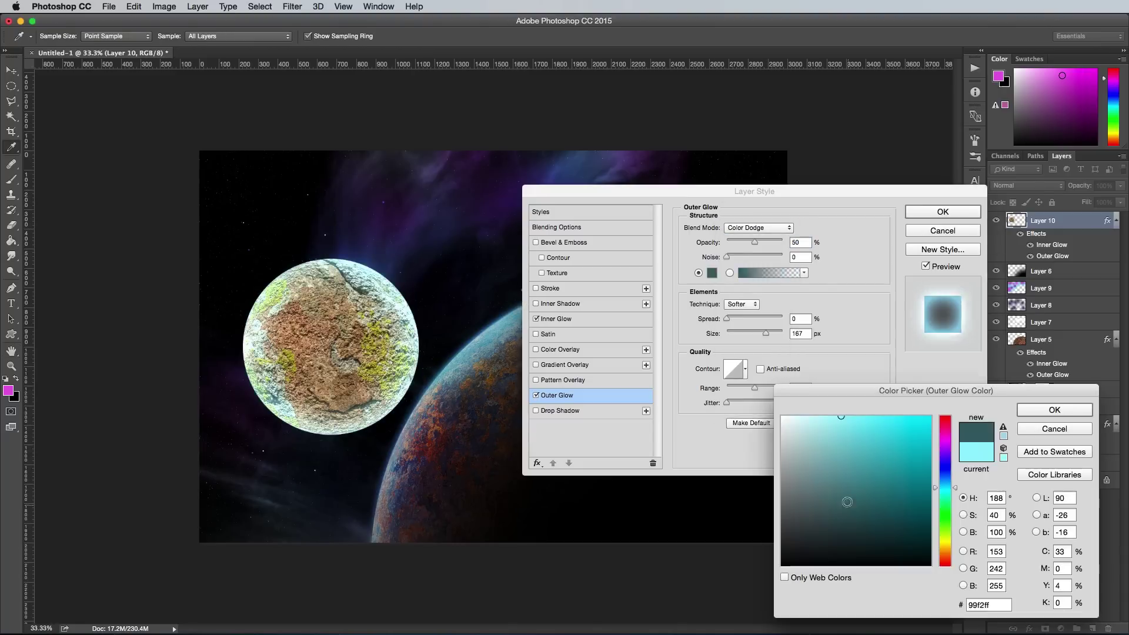
pyautogui.click(789, 408)
pyautogui.click(1056, 411)
pyautogui.moveTo(754, 242); pyautogui.dragTo(781, 242)
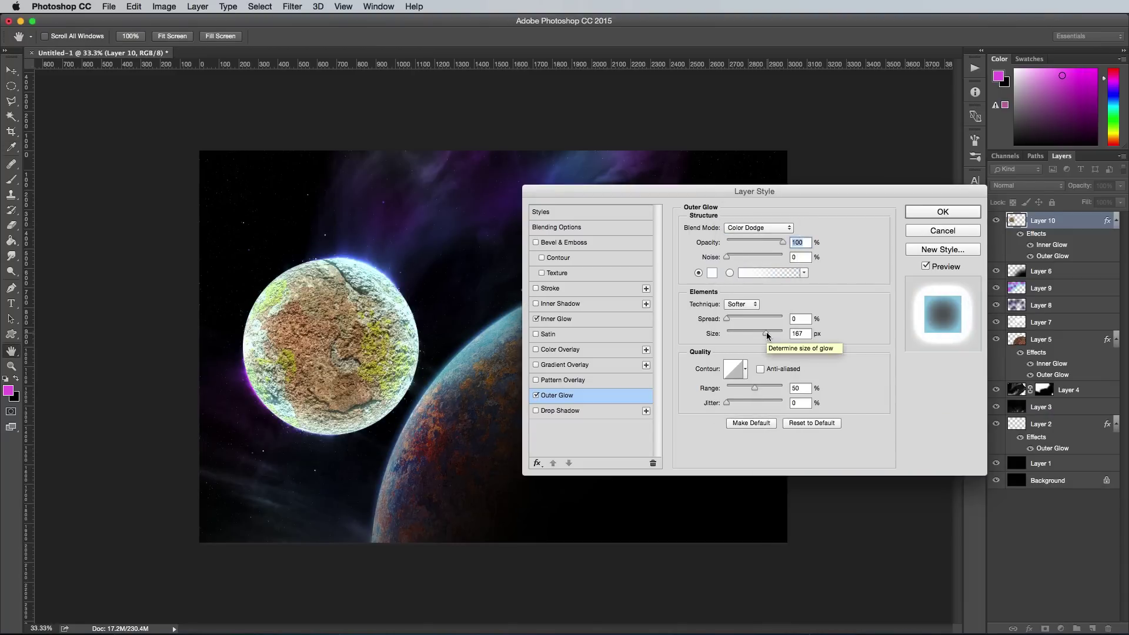
pyautogui.moveTo(766, 336); pyautogui.dragTo(780, 334)
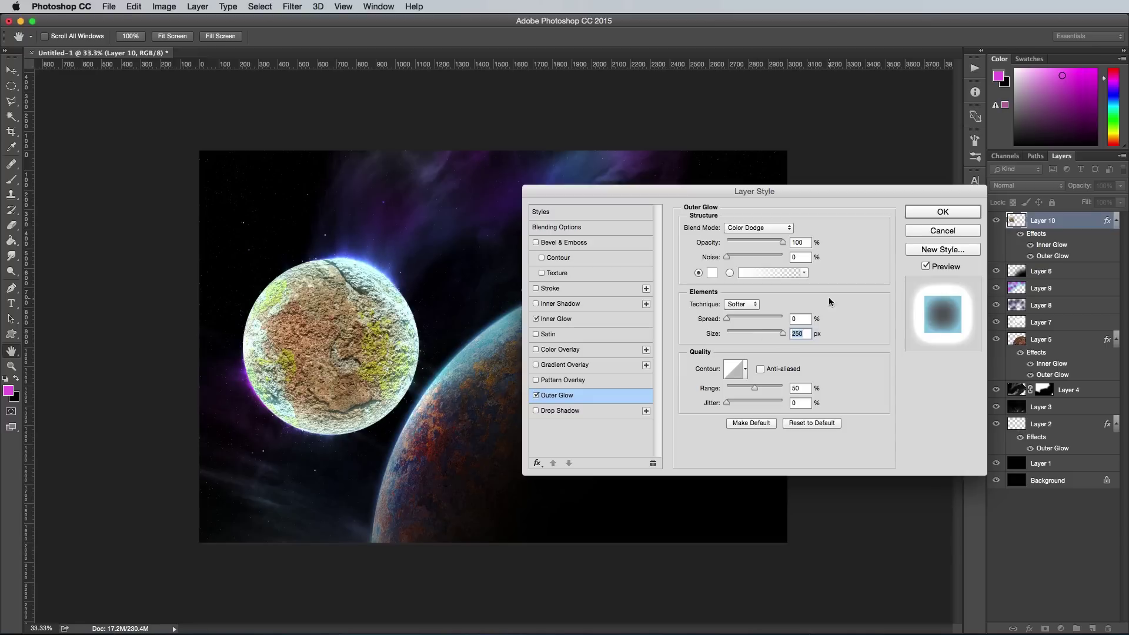
pyautogui.click(942, 213)
# Step: Fill a moon-shaped black circle on a new layer and shift it down-right
pyautogui.press('v')
pyautogui.press('d')
pyautogui.keyDown('ctrl'); pyautogui.click(1017, 221); pyautogui.keyUp('ctrl')
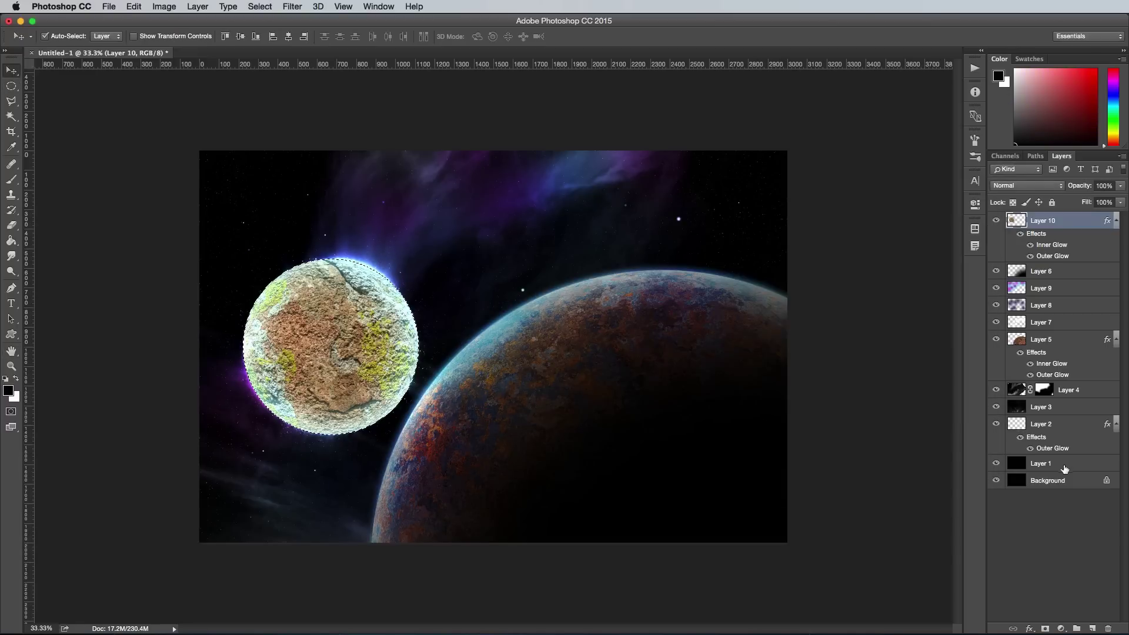
pyautogui.click(1093, 629)
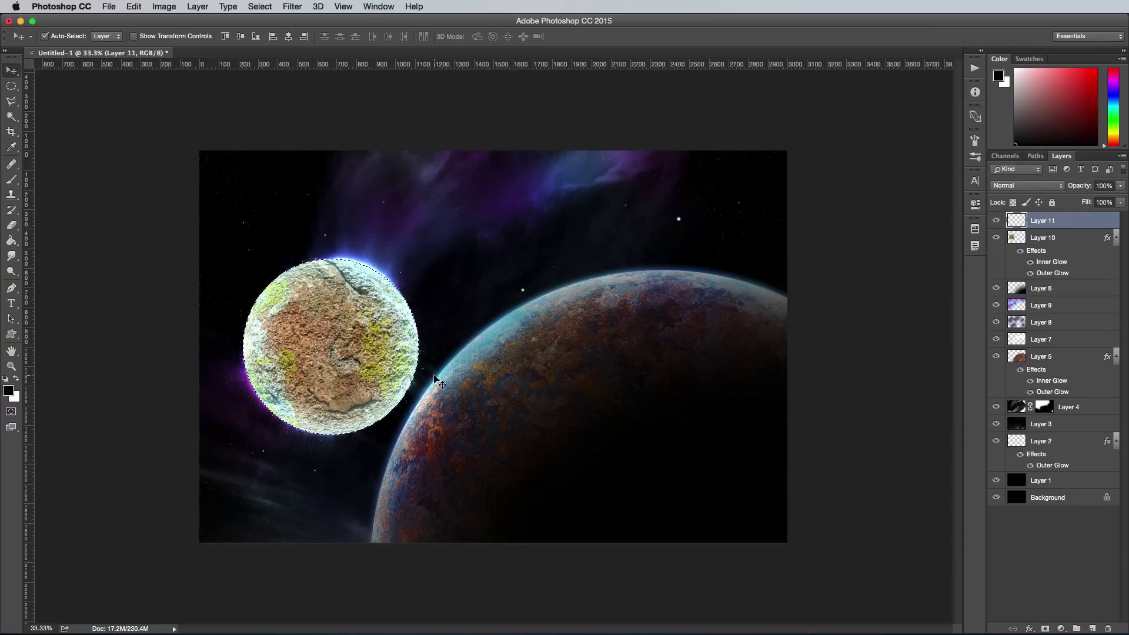
pyautogui.hotkey('alt', 'BackSpace')
pyautogui.hotkey('ctrl', 'd')
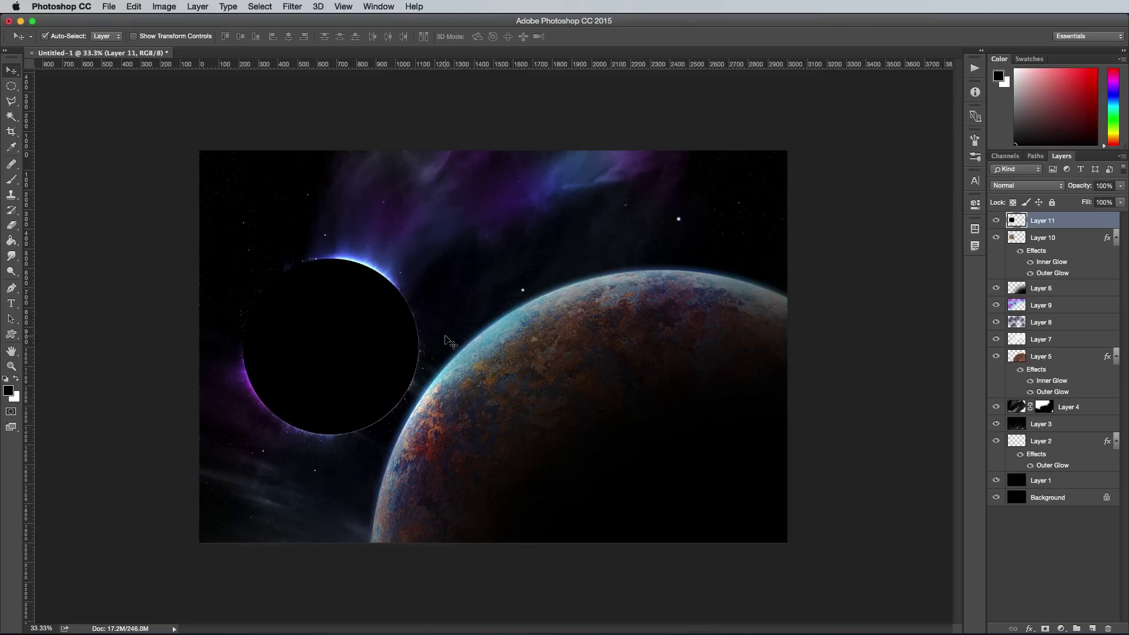
pyautogui.moveTo(346, 353); pyautogui.dragTo(365, 377)
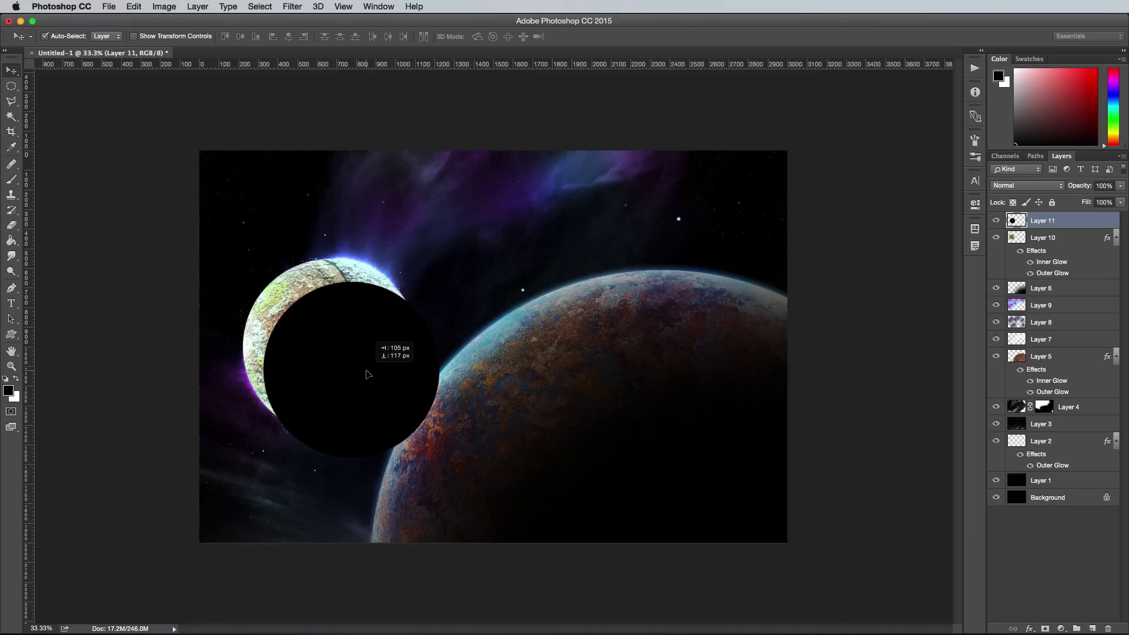
# Step: Apply a large-radius Gaussian Blur to the black circle
pyautogui.click(293, 6)
pyautogui.click(467, 191)
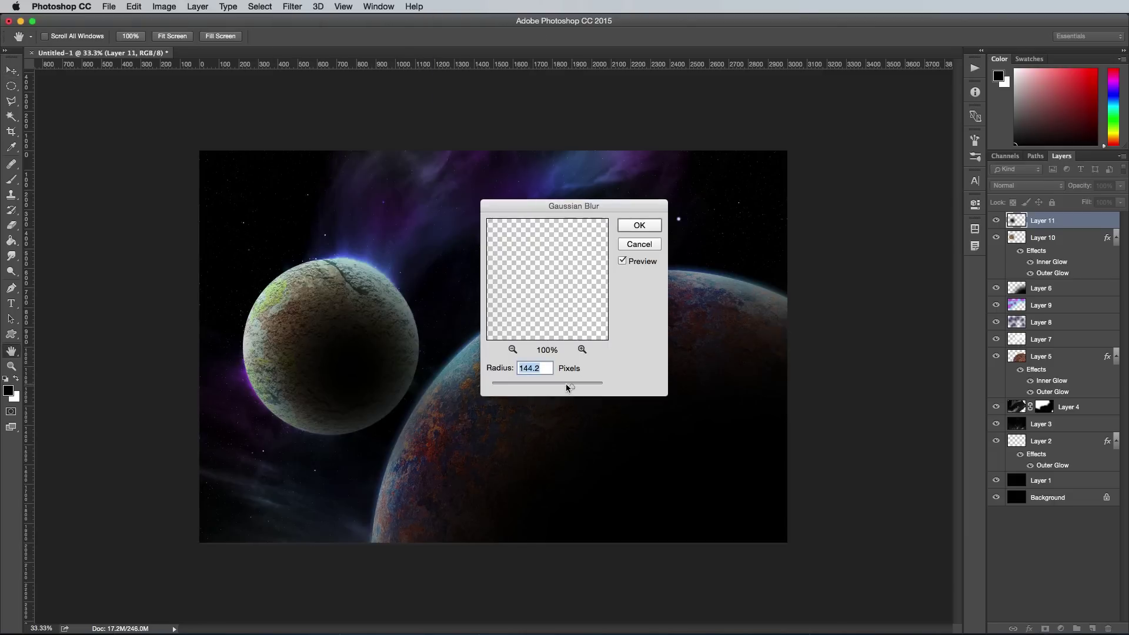
pyautogui.moveTo(569, 389)
pyautogui.mouseDown()
pyautogui.moveTo(552, 388)
pyautogui.moveTo(564, 388)
pyautogui.mouseUp()
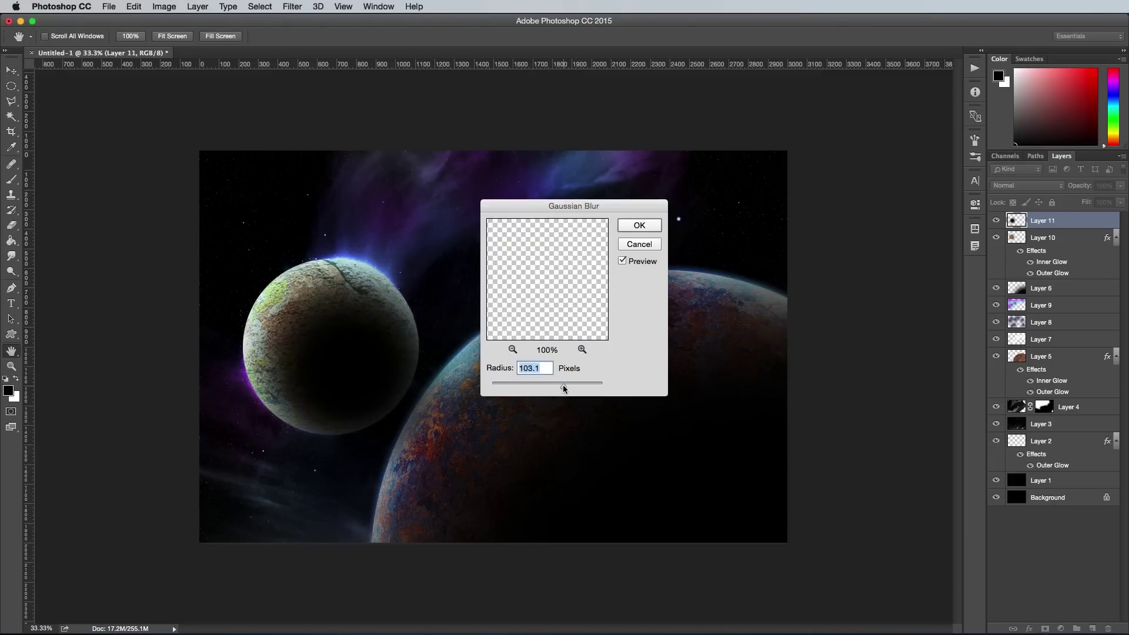
pyautogui.click(640, 225)
# Step: Enlarge the blurred shadow and mask it to the moon's circular selection
pyautogui.hotkey('ctrl', 't')
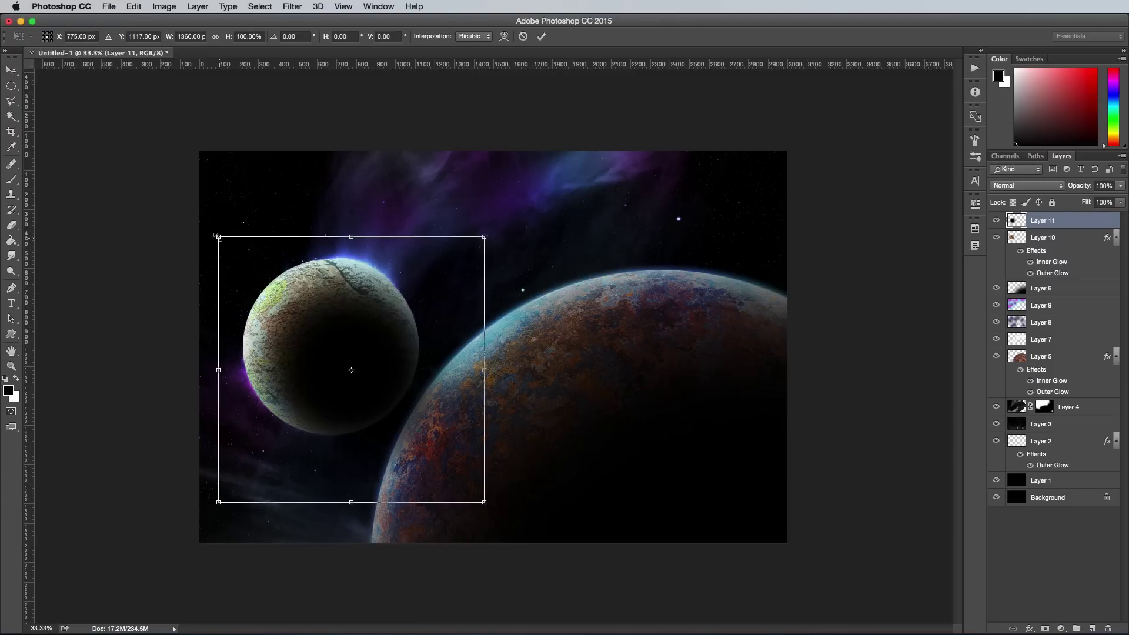
pyautogui.moveTo(218, 237); pyautogui.dragTo(183, 203)
pyautogui.press('Return')
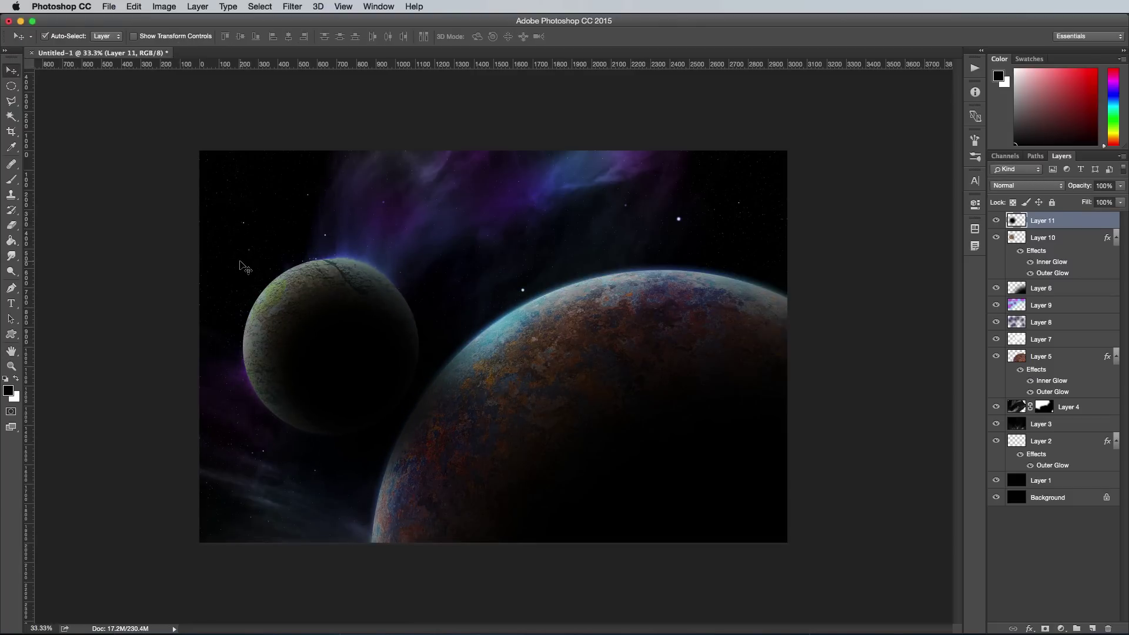
pyautogui.keyDown('super'); pyautogui.click(1019, 238); pyautogui.keyUp('super')
pyautogui.click(1045, 629)
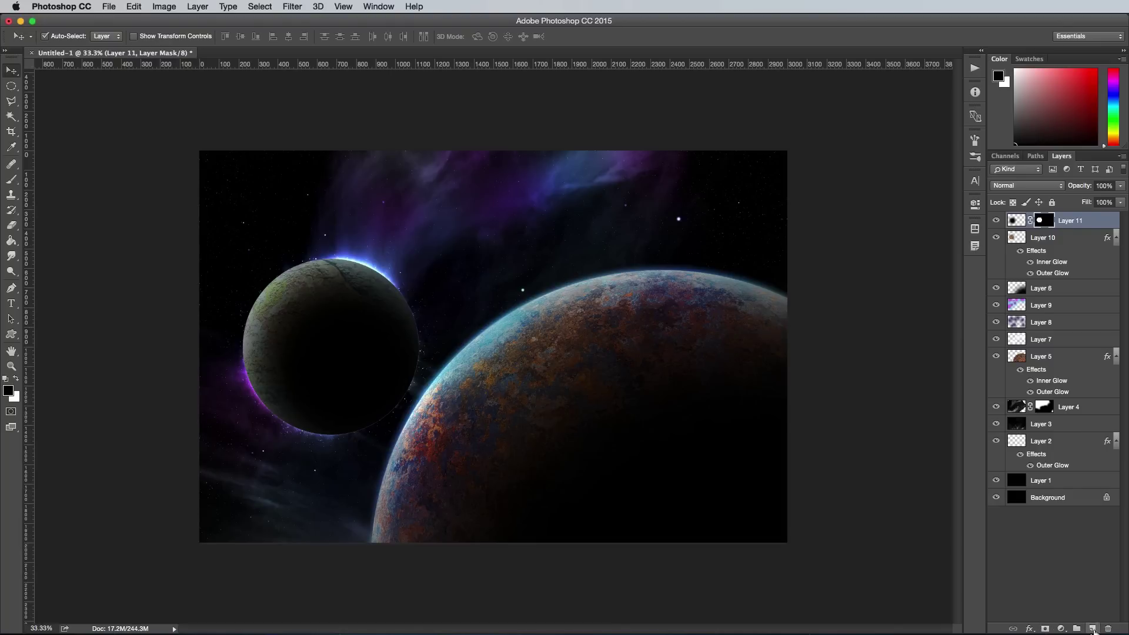
# Step: Dab soft white glows near the planet rim, above the moon and along the top
pyautogui.click(1093, 628)
pyautogui.click(13, 180)
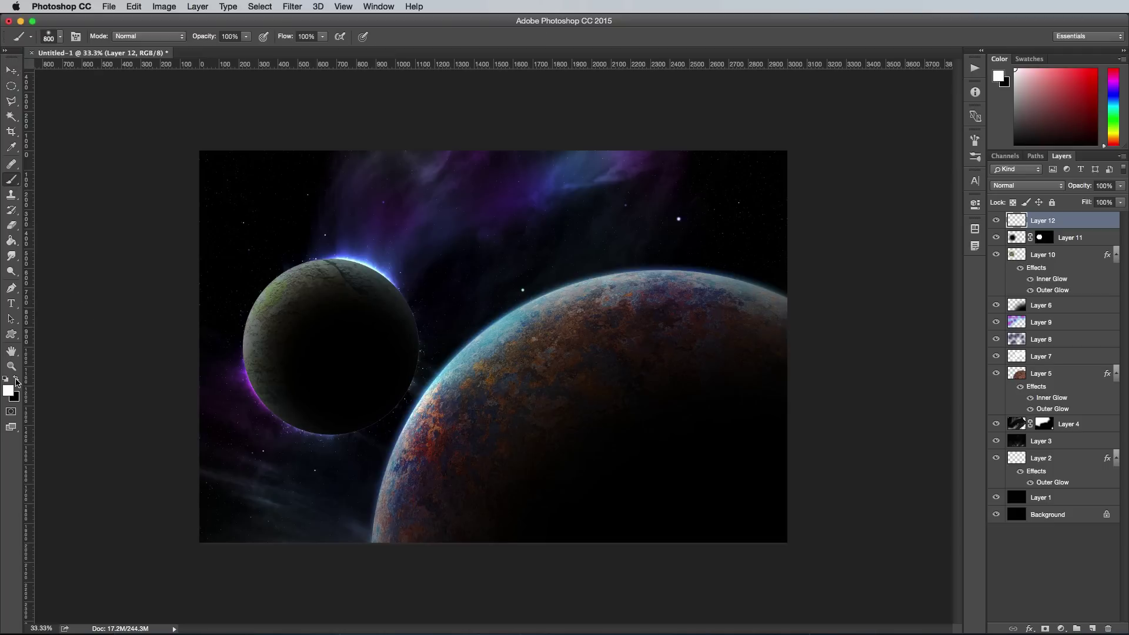
pyautogui.press('[')
pyautogui.press('[')
pyautogui.click(408, 398)
pyautogui.click(357, 253)
pyautogui.click(379, 168)
pyautogui.click(648, 168)
# Step: Dab more soft white glows in the upper centre, left side, bottom and right edge
pyautogui.press(']')
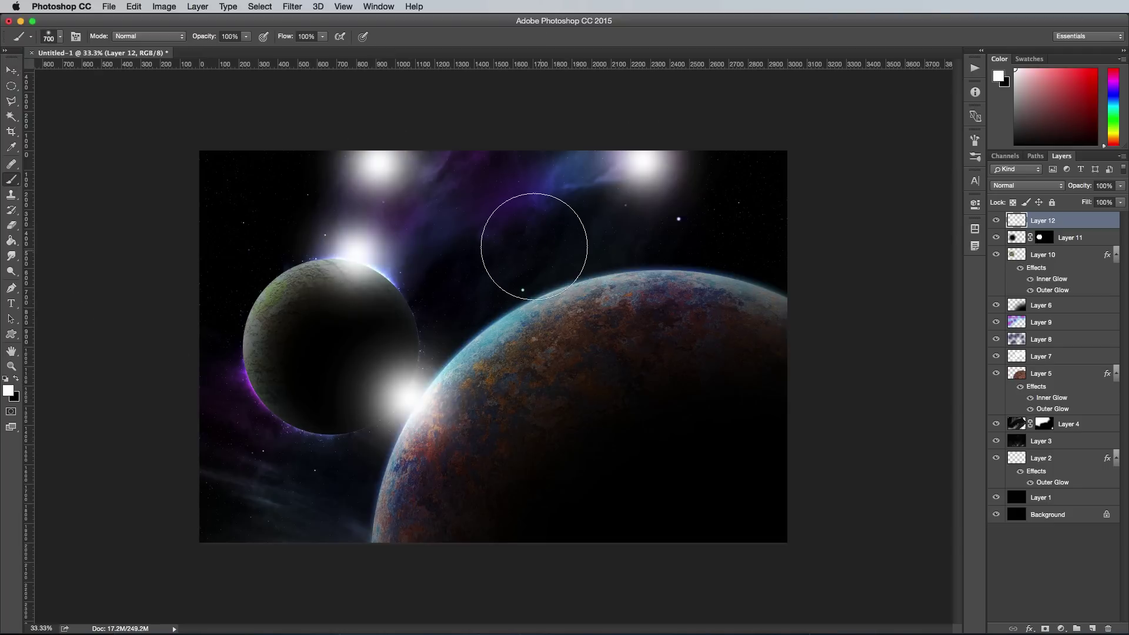
pyautogui.click(532, 245)
pyautogui.click(242, 191)
pyautogui.click(233, 499)
pyautogui.click(298, 517)
pyautogui.click(214, 343)
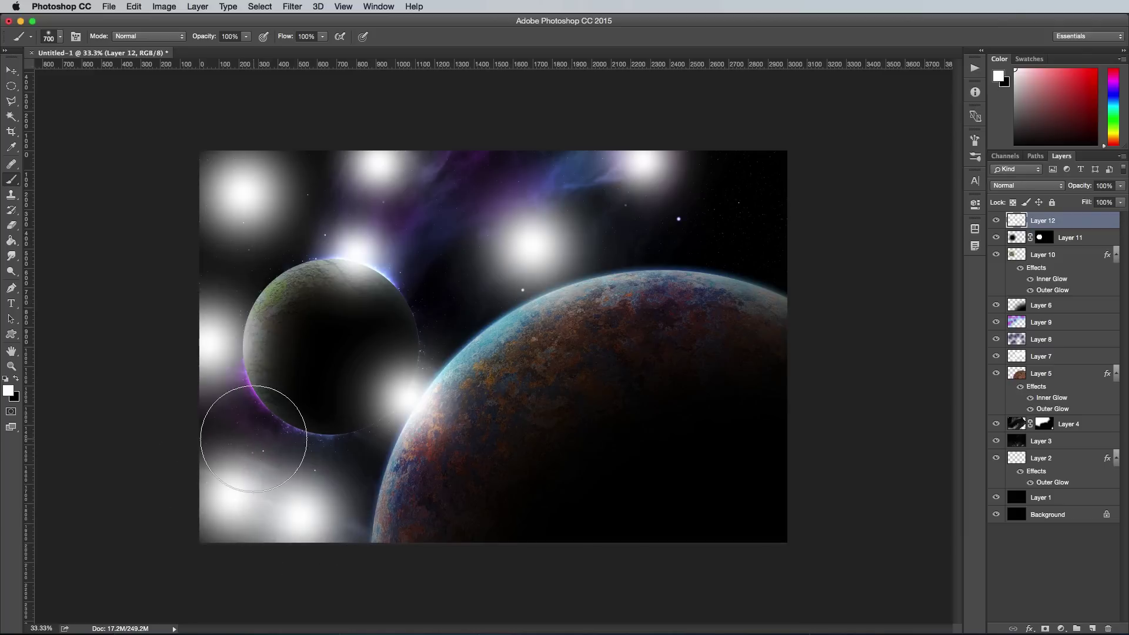
pyautogui.click(777, 240)
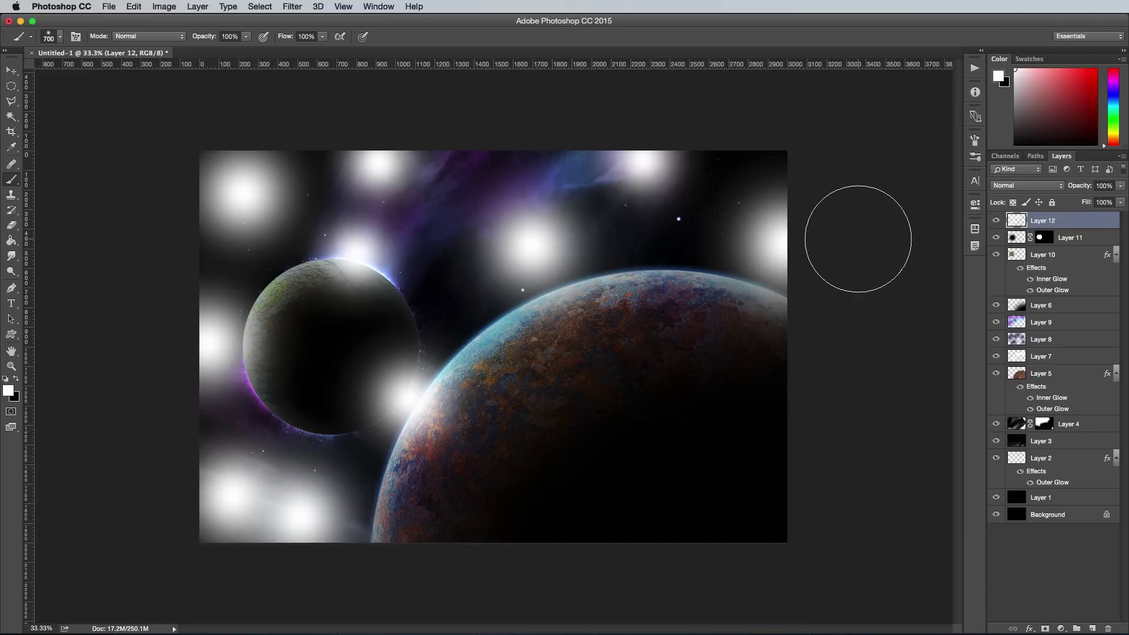
# Step: Set the highlight layer to Overlay at about 80% opacity
pyautogui.click(1038, 185)
pyautogui.click(1014, 318)
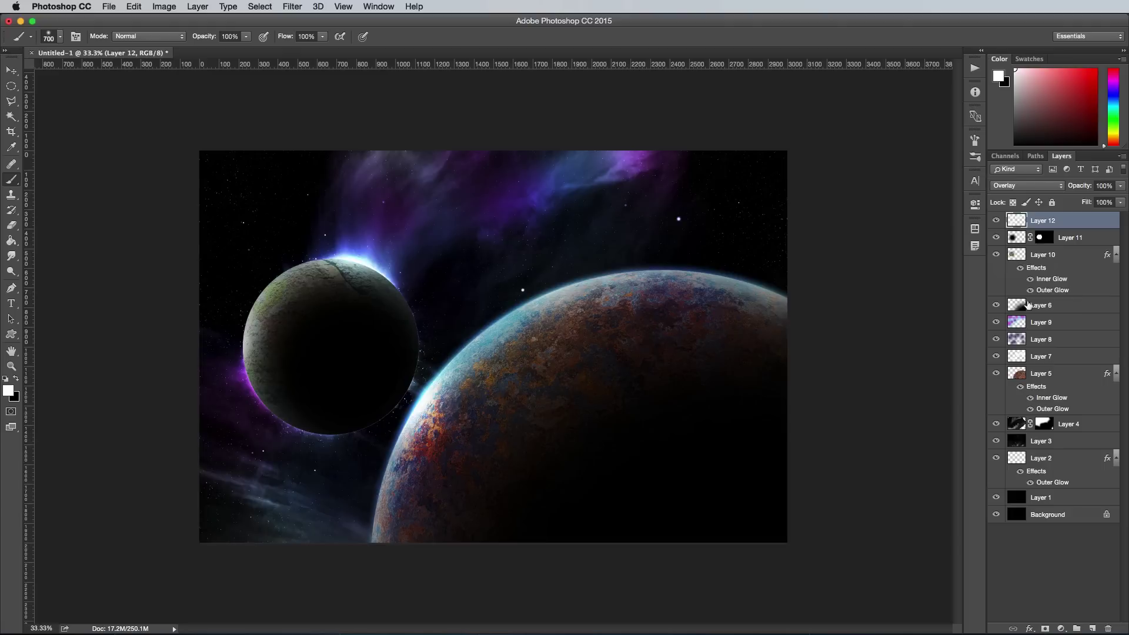
pyautogui.click(1120, 185)
# Step: Lower Layer 12's Overlay highlight opacity to about 80%
pyautogui.moveTo(1106, 201); pyautogui.dragTo(1109, 202)
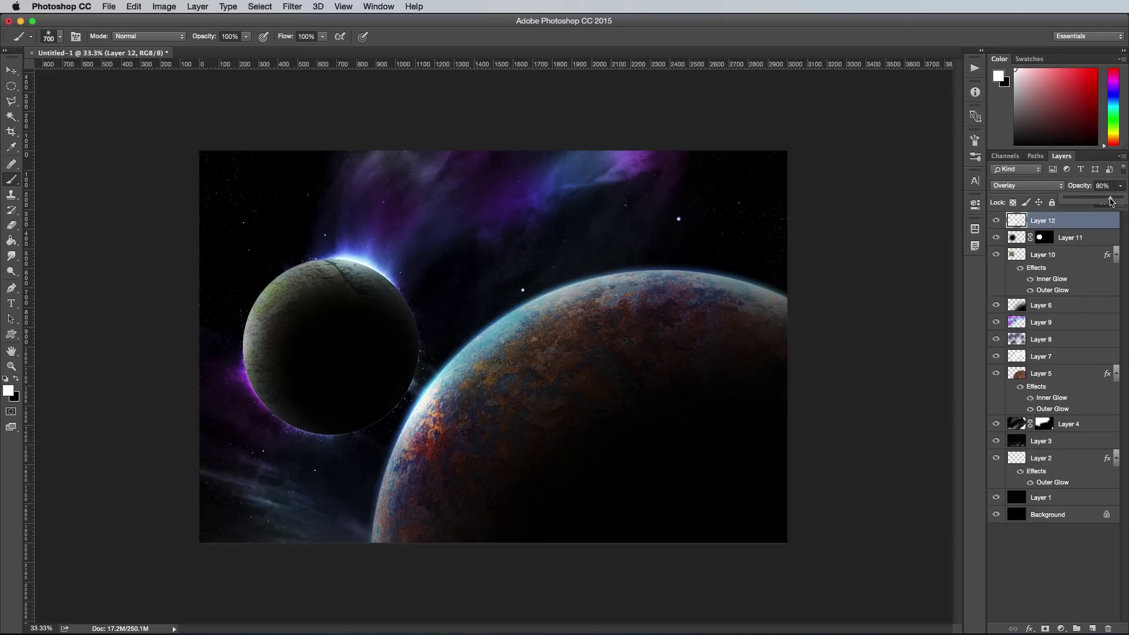